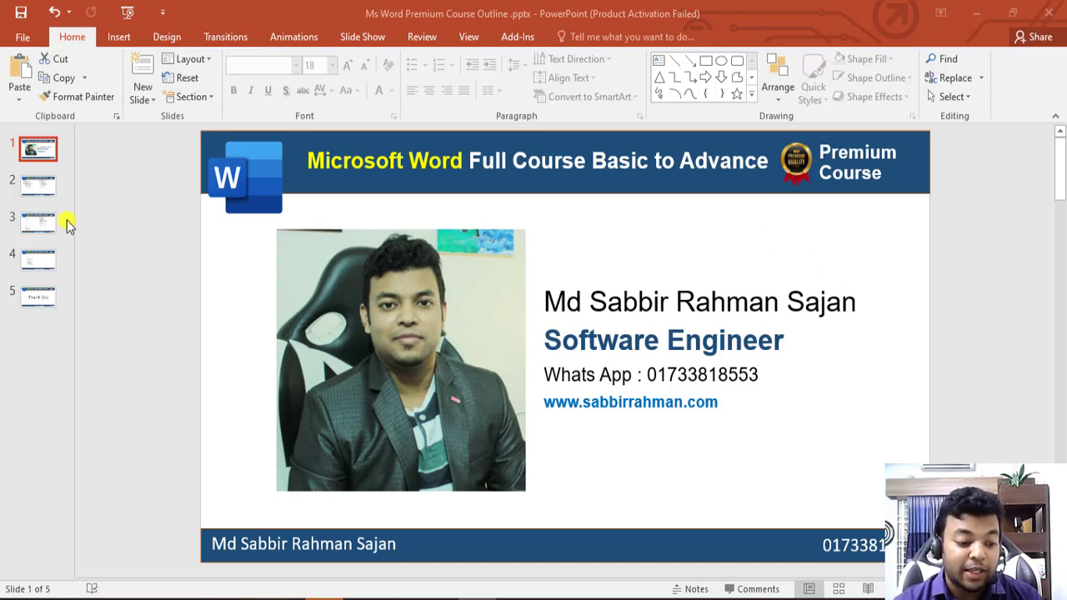
- Show slide 3's course topics 34–66 and select the word Bibliography in topic 59
{"action": "left_click", "coordinate": [37, 227]}
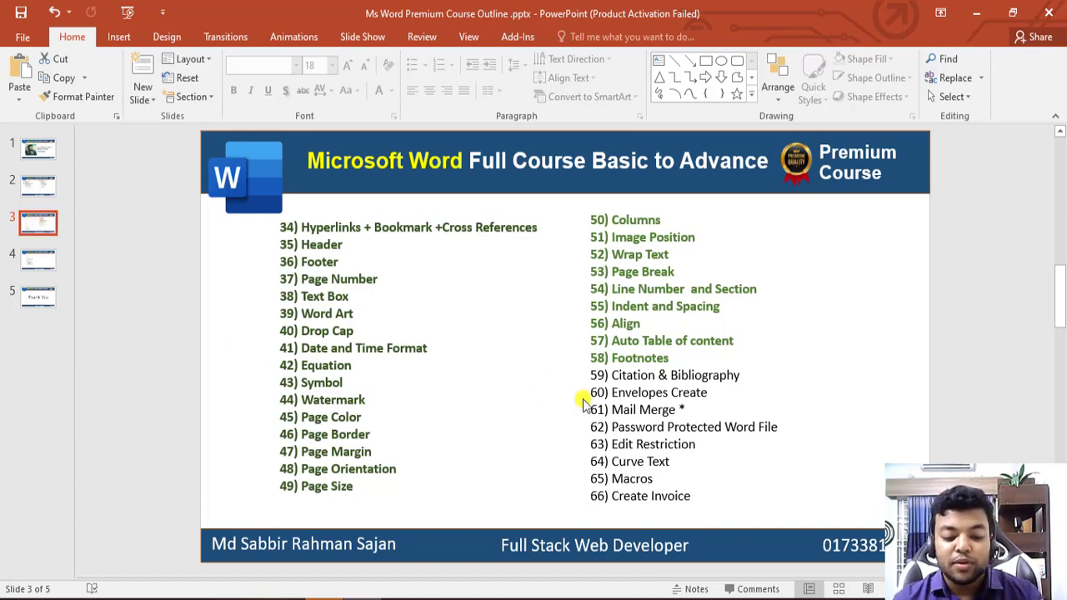
{"action": "left_click", "coordinate": [635, 373]}
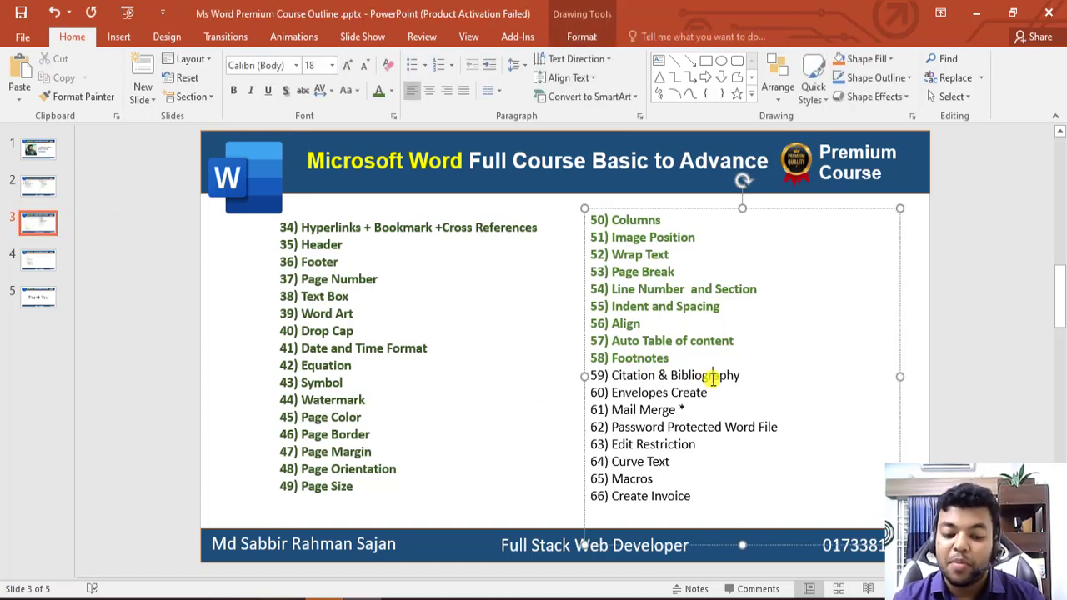
{"action": "double_click", "coordinate": [712, 377]}
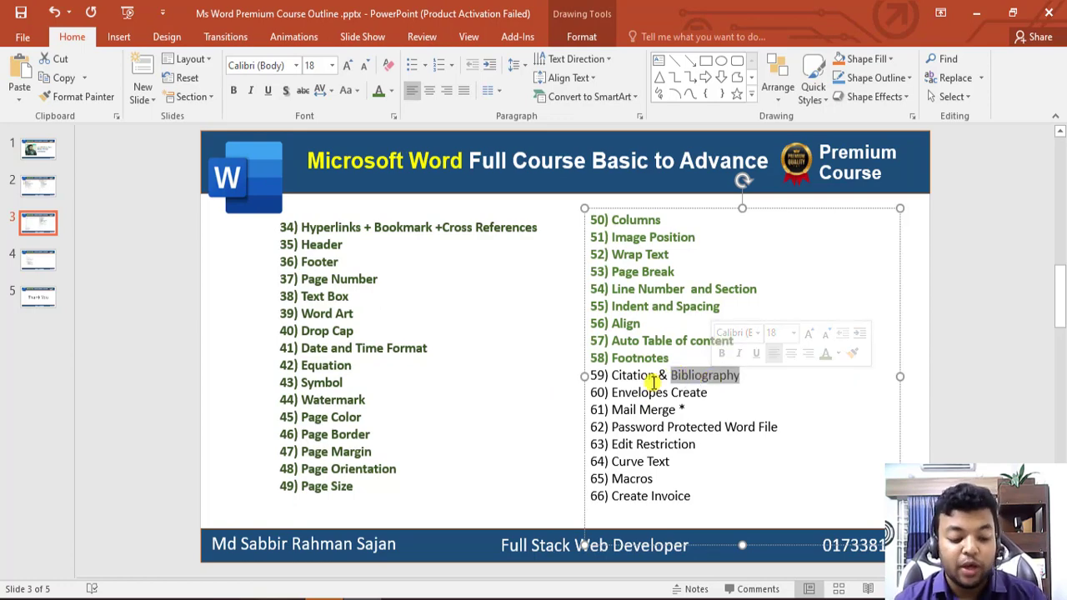
{"action": "left_click", "coordinate": [452, 572]}
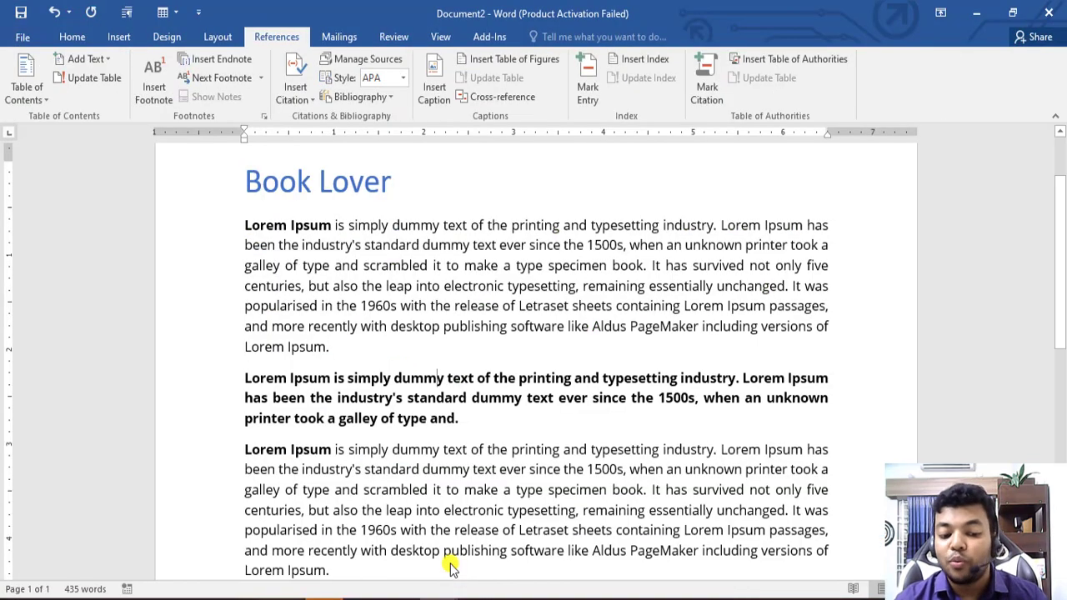
{"action": "scroll", "coordinate": [476, 464], "scroll_direction": "up", "scroll_amount": 1}
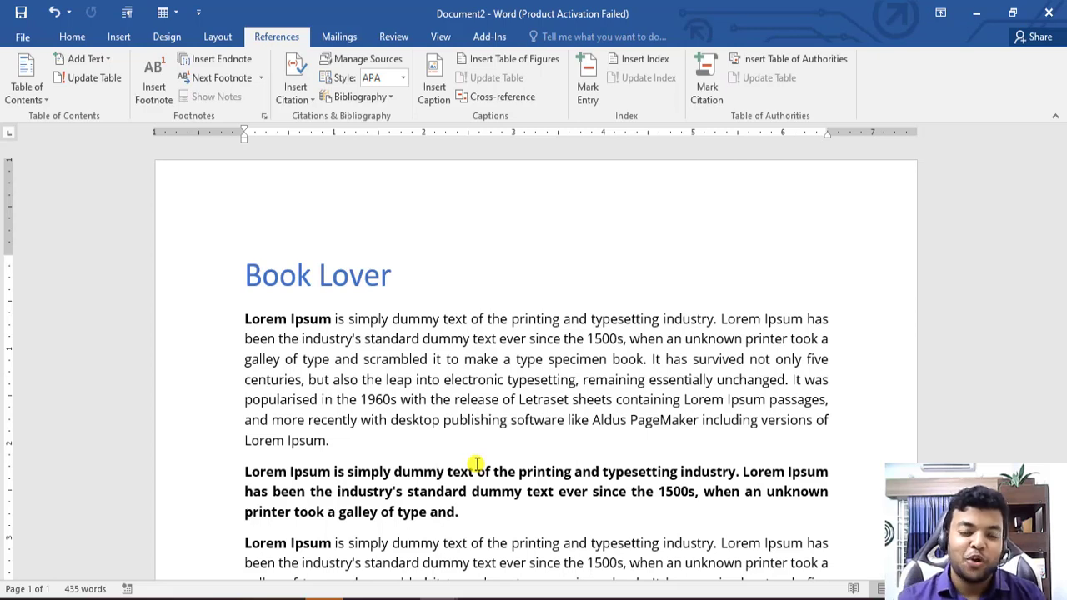
{"action": "scroll", "coordinate": [451, 395], "scroll_direction": "down", "scroll_amount": 1}
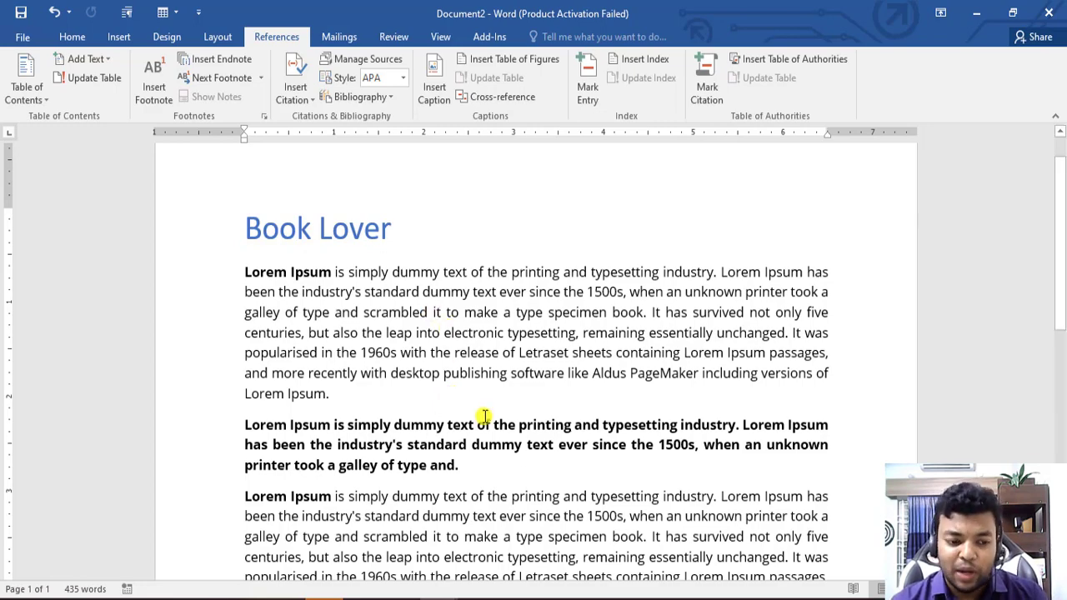
{"action": "scroll", "coordinate": [353, 240], "scroll_direction": "down", "scroll_amount": 2}
{"action": "scroll", "coordinate": [260, 266], "scroll_direction": "up", "scroll_amount": 3}
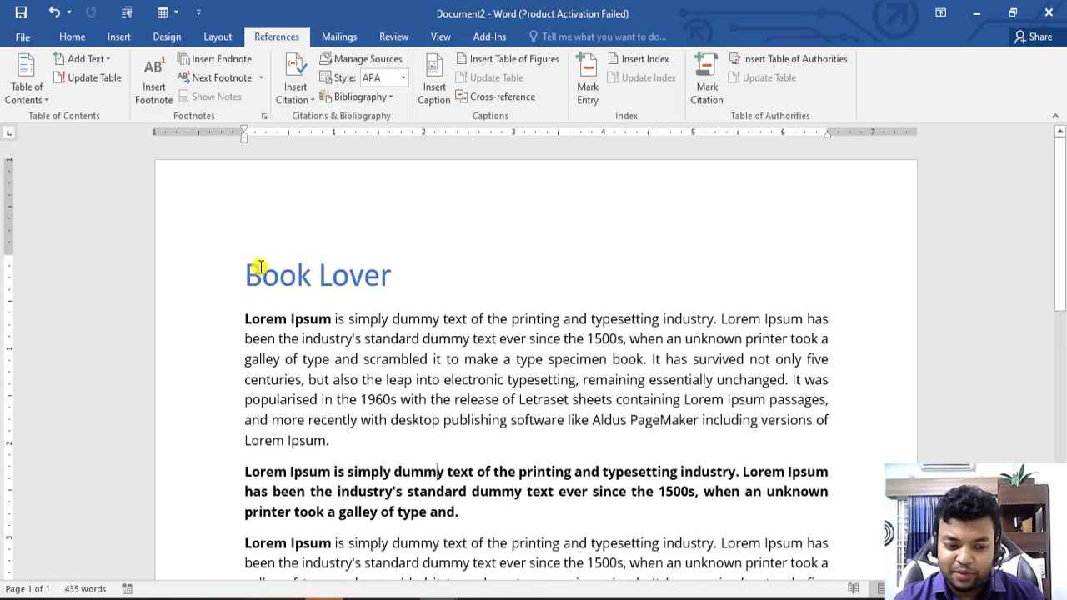
{"action": "left_click_drag", "start_coordinate": [256, 265], "coordinate": [431, 264]}
{"action": "left_click", "coordinate": [431, 265]}
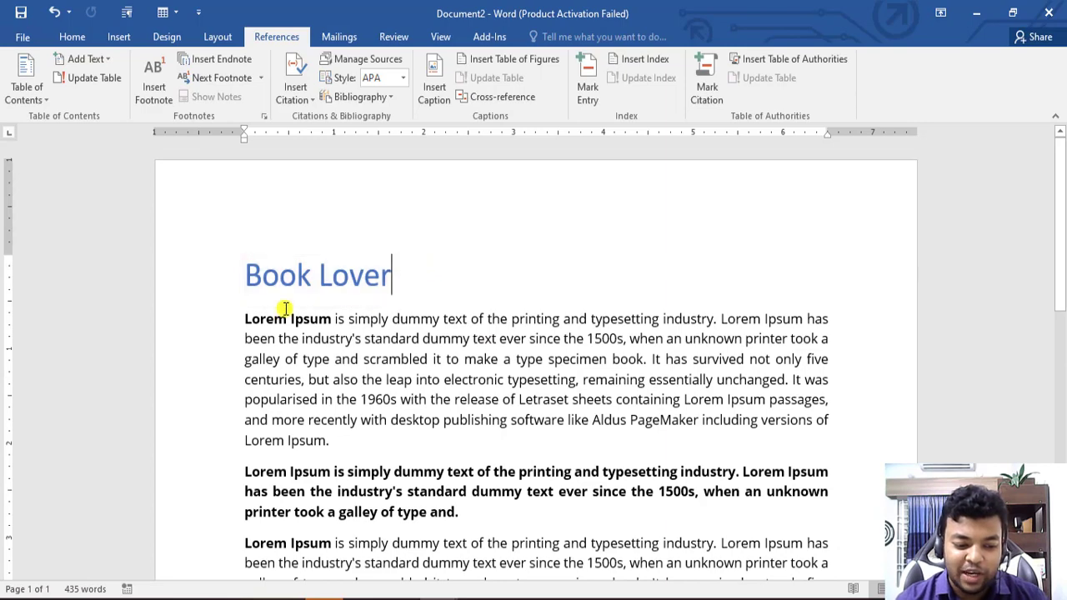
{"action": "left_click_drag", "start_coordinate": [246, 319], "coordinate": [400, 436]}
{"action": "scroll", "coordinate": [400, 436], "scroll_direction": "down", "scroll_amount": 2}
{"action": "left_click", "coordinate": [398, 418]}
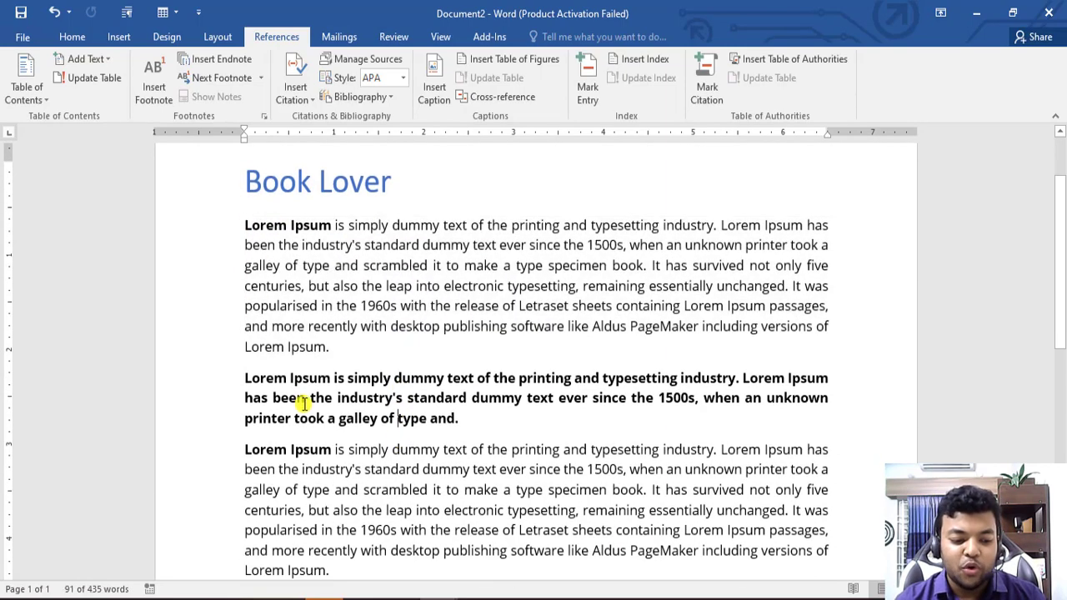
{"action": "mouse_move", "coordinate": [241, 376]}
{"action": "left_mouse_down"}
{"action": "mouse_move", "coordinate": [459, 416]}
{"action": "mouse_move", "coordinate": [251, 385]}
{"action": "left_mouse_up"}
{"action": "left_click", "coordinate": [471, 423]}
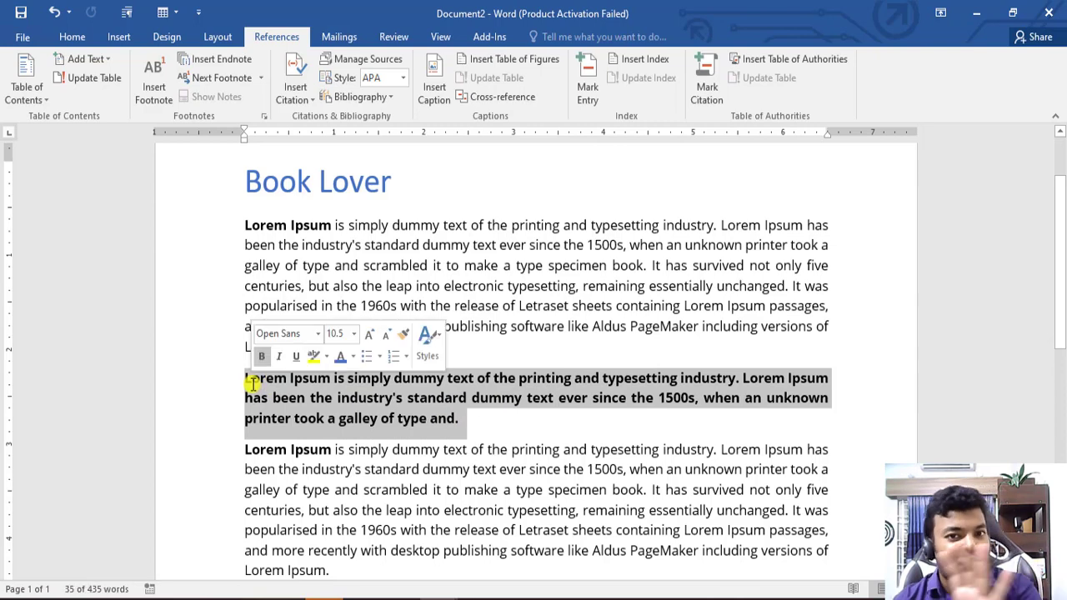
{"action": "left_click", "coordinate": [479, 428]}
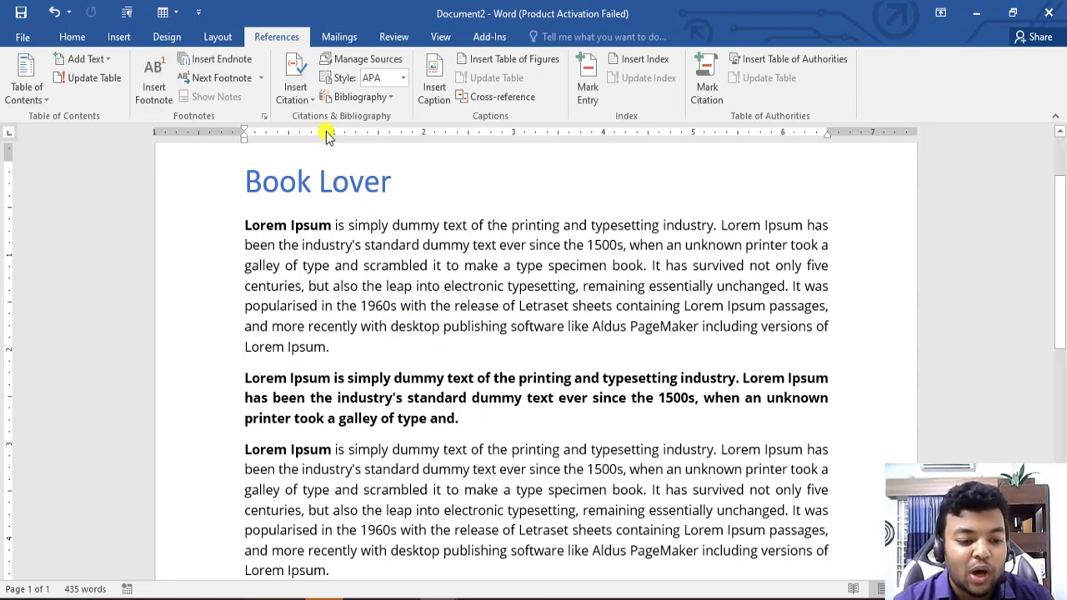
{"action": "left_click", "coordinate": [215, 39]}
{"action": "left_click", "coordinate": [263, 38]}
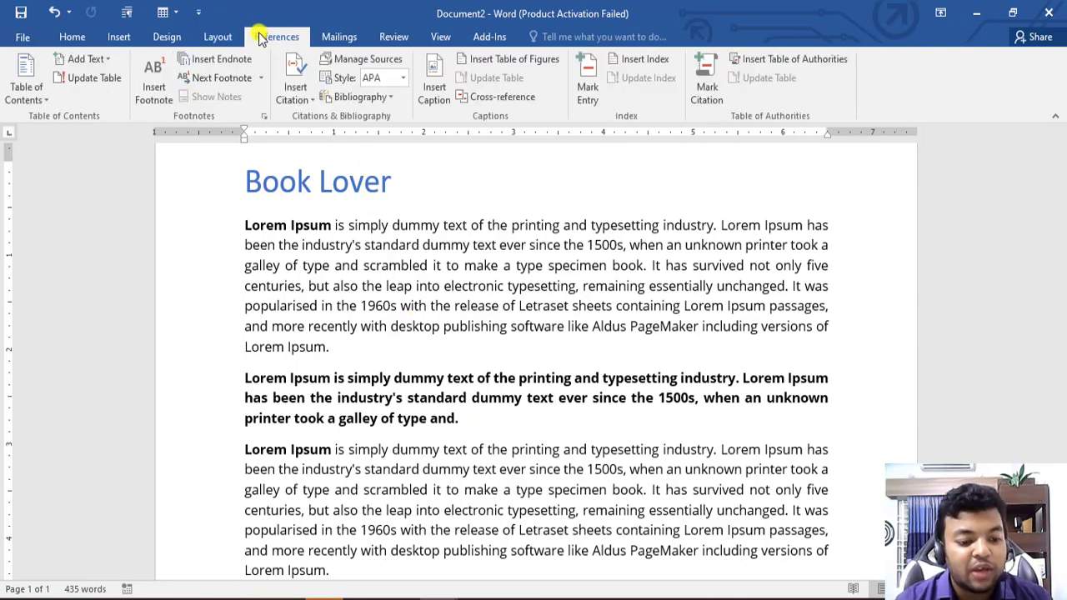
- Start a new citation source from Insert Citation, keeping Book as the source type
{"action": "left_click", "coordinate": [305, 99]}
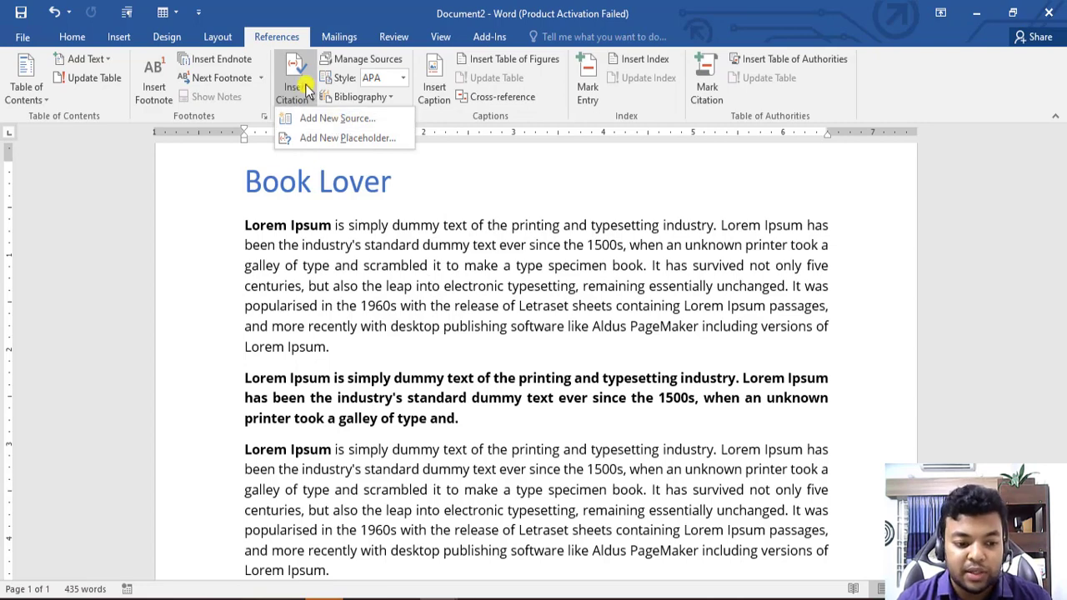
{"action": "left_click", "coordinate": [323, 121]}
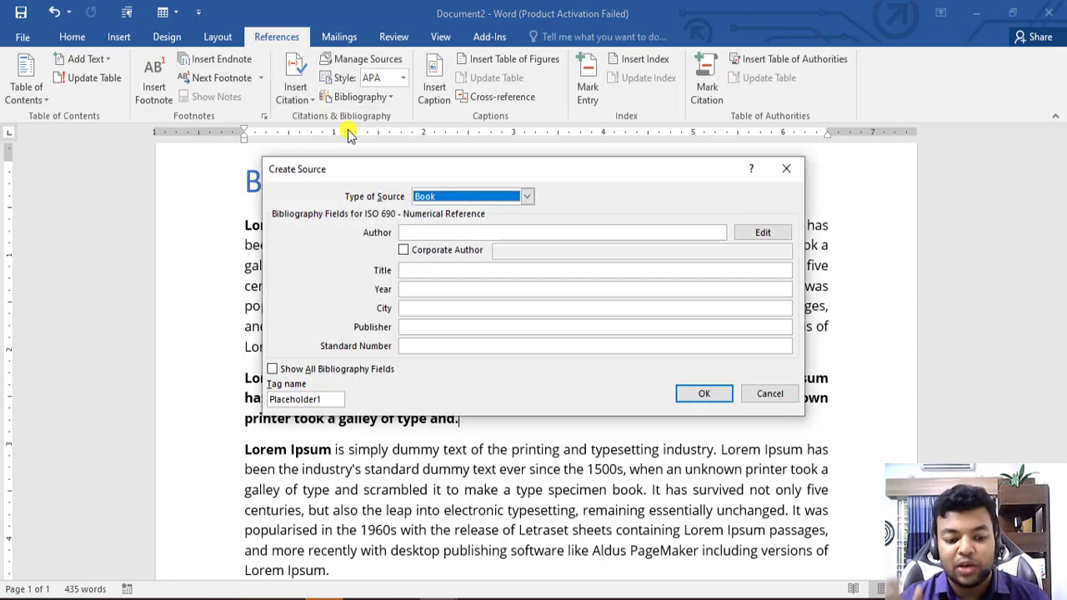
{"action": "left_click", "coordinate": [524, 197]}
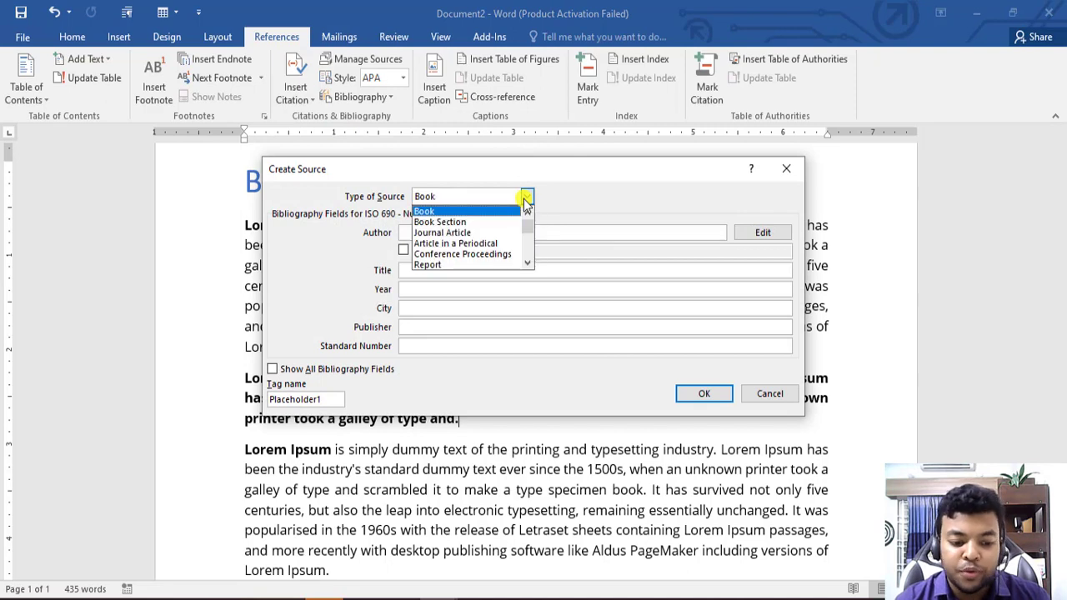
{"action": "left_click", "coordinate": [524, 197]}
{"action": "left_click", "coordinate": [524, 197]}
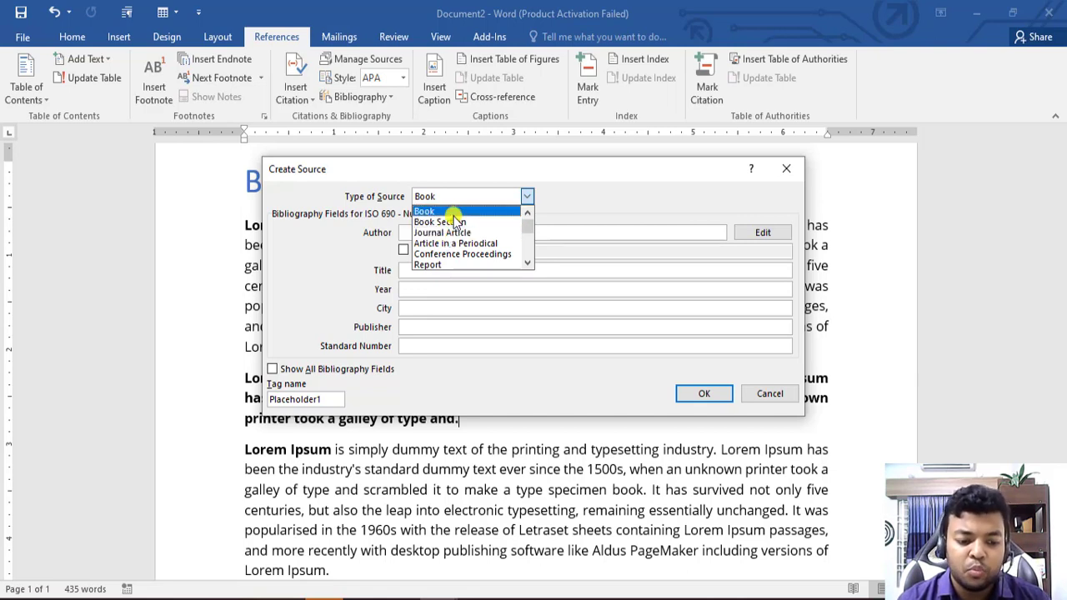
{"action": "left_click", "coordinate": [442, 211]}
- Enter the author's name in the Author field, correcting the mistyped initial
{"action": "left_click", "coordinate": [478, 232]}
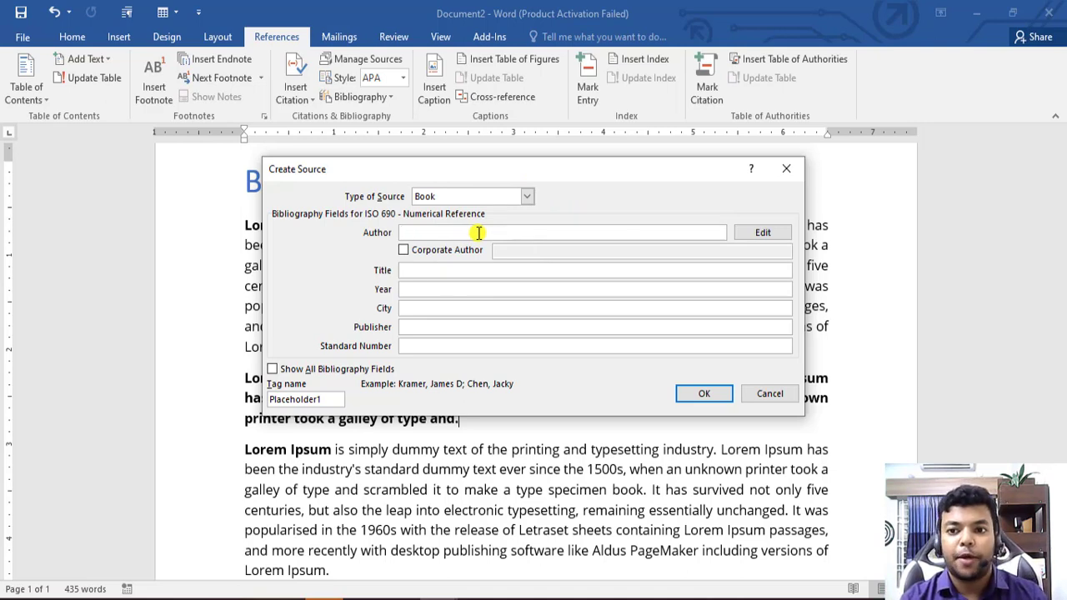
{"action": "type", "text": "A"}
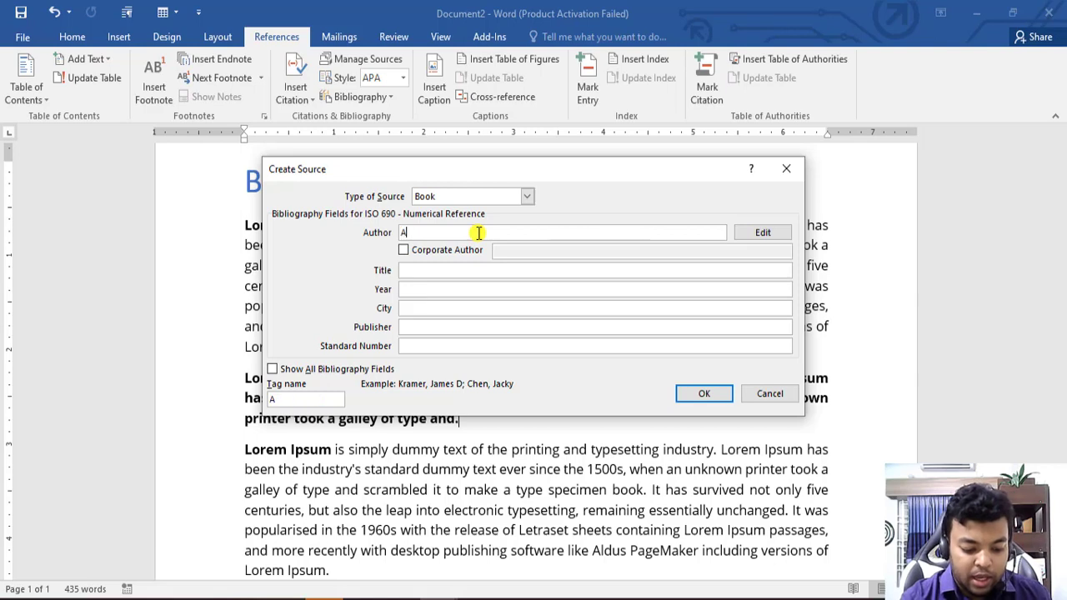
{"action": "type", "text": "b "}
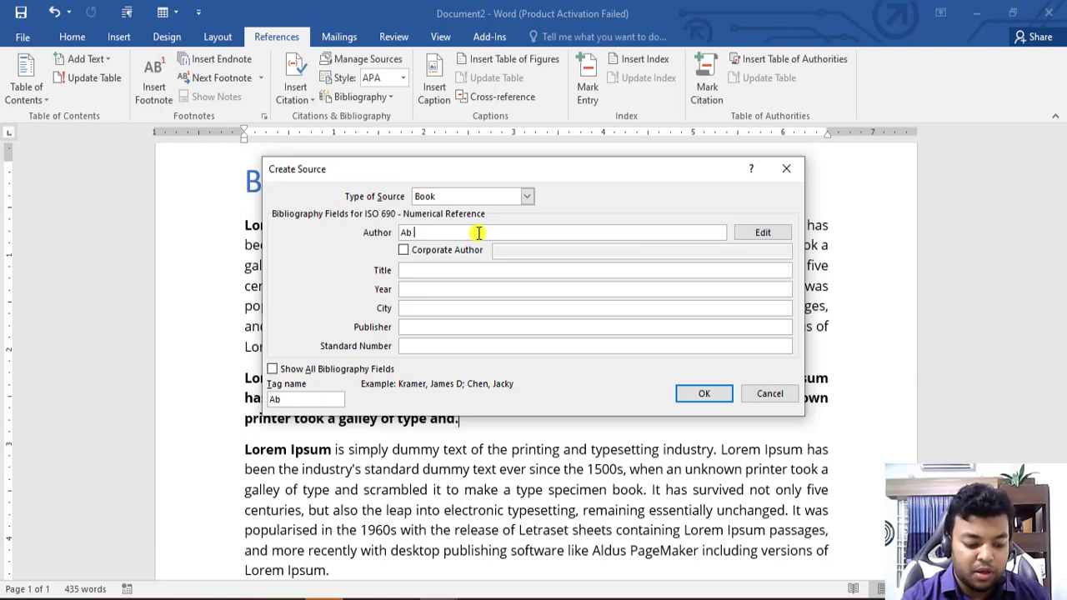
{"action": "type", "text": "Ra"}
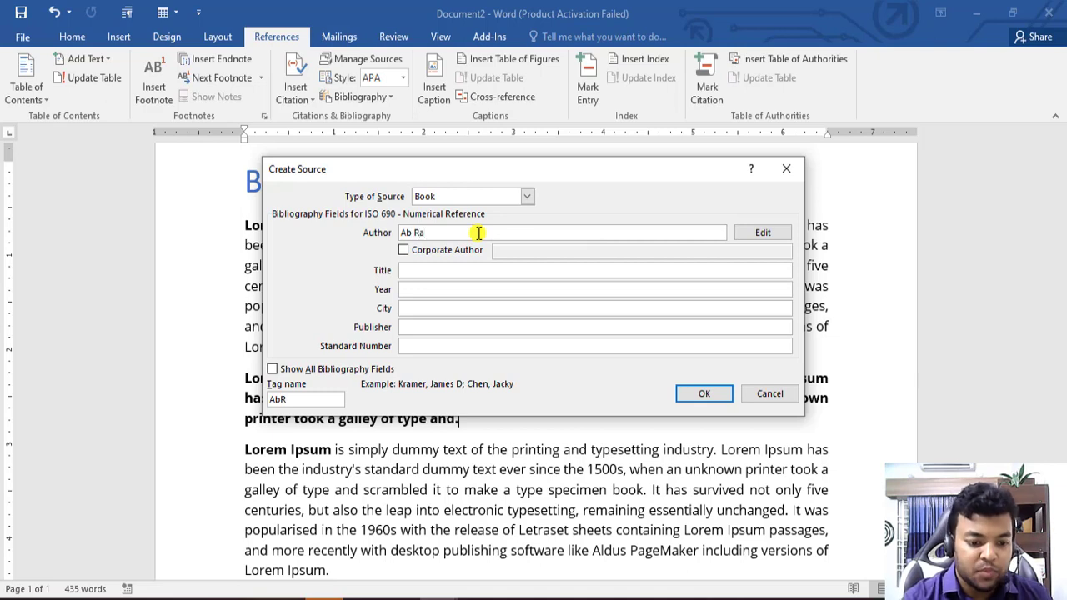
{"action": "type", "text": "hman"}
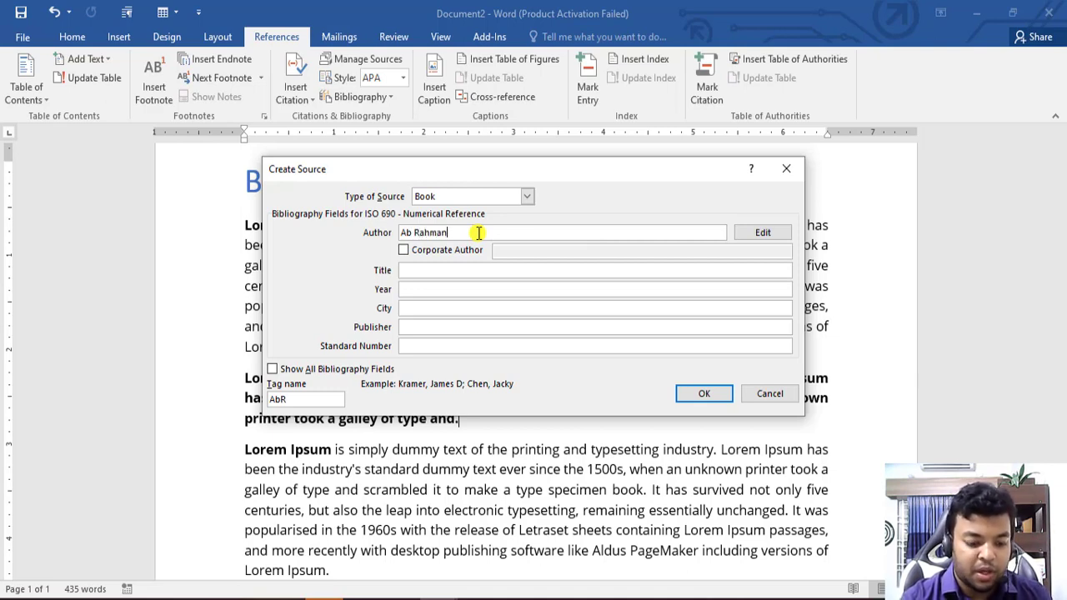
{"action": "key", "text": "Left"}
{"action": "key", "text": "Left"}
{"action": "key", "text": "Left"}
{"action": "key", "text": "BackSpace"}
{"action": "key", "text": "BackSpace"}
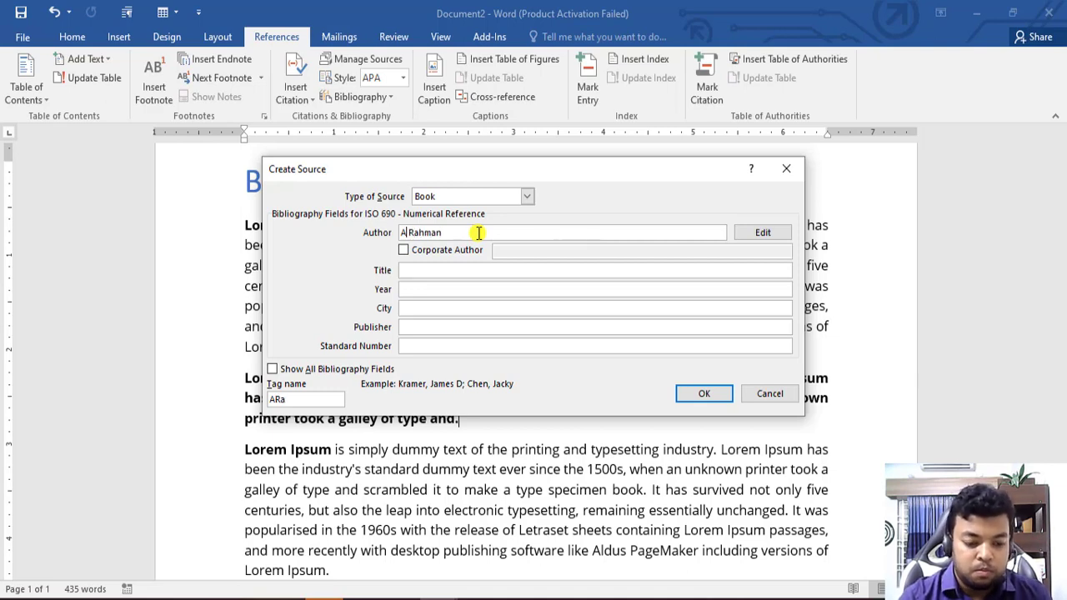
{"action": "type", "text": "B"}
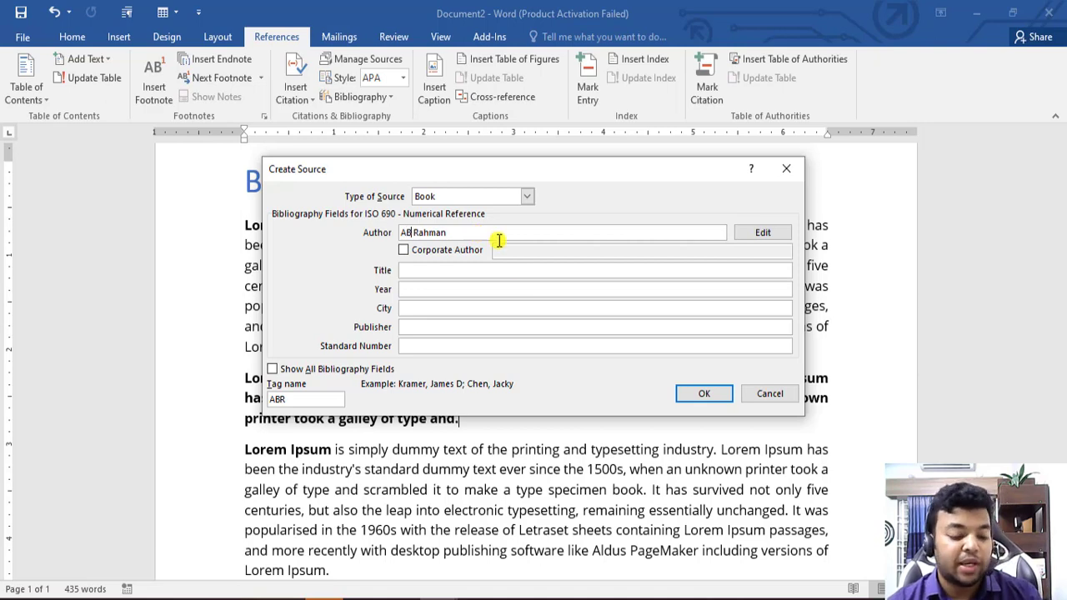
{"action": "left_click", "coordinate": [500, 272]}
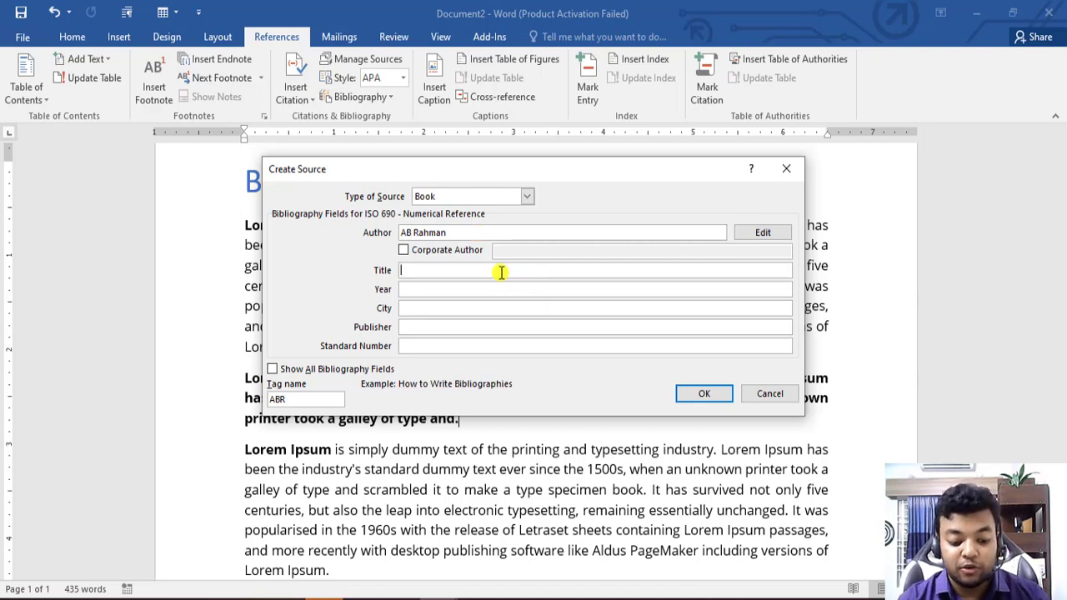
- Enter the book title 'How to Grow Audience' and year 2017
{"action": "type", "text": "How to "}
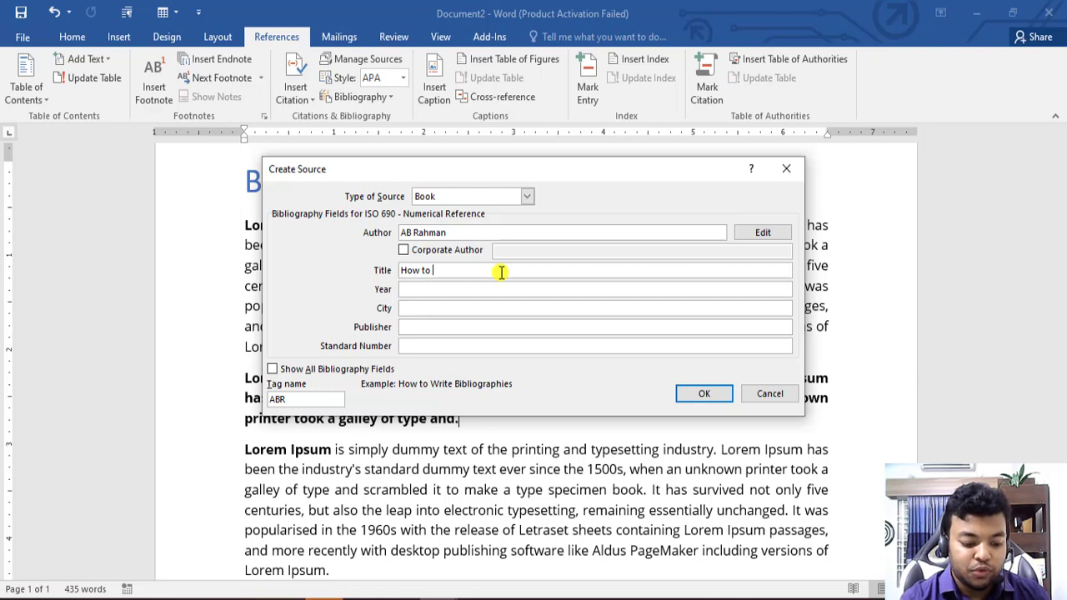
{"action": "type", "text": "Grow "}
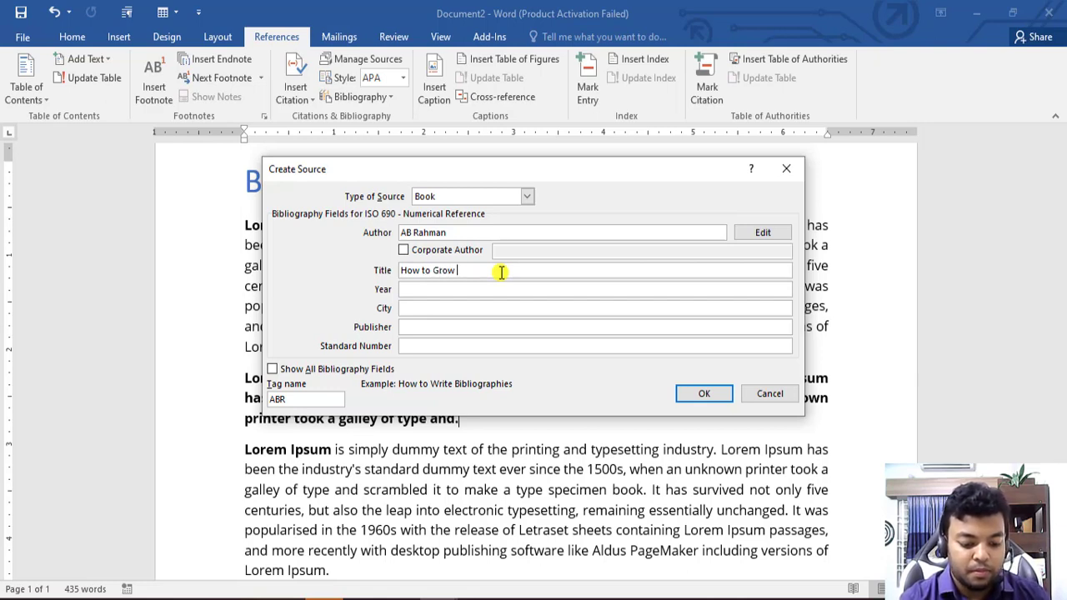
{"action": "type", "text": "Marke"}
{"action": "key", "text": "BackSpace"}
{"action": "key", "text": "BackSpace"}
{"action": "key", "text": "BackSpace"}
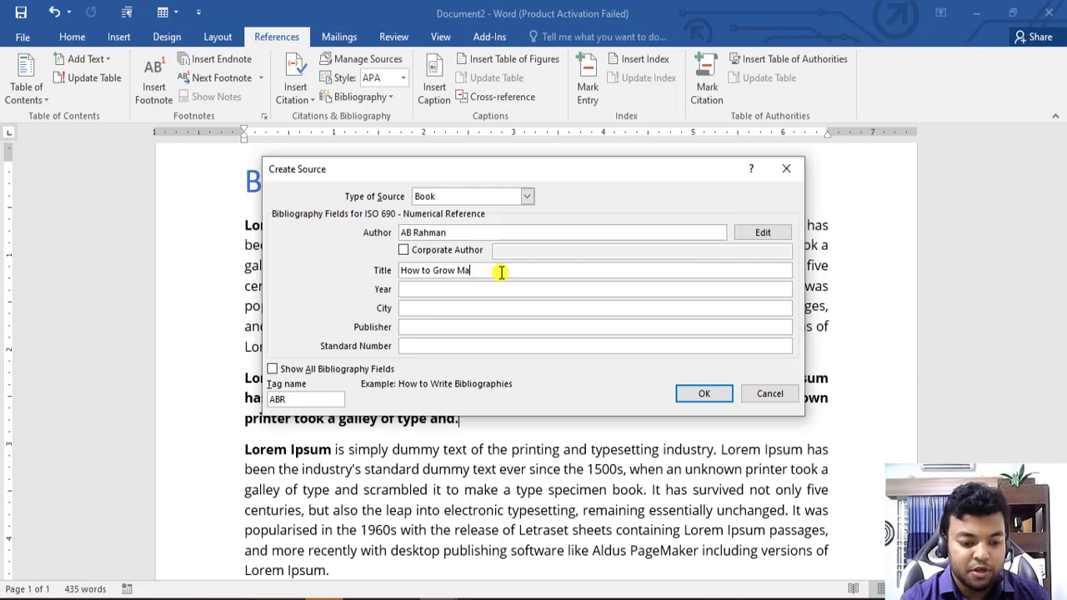
{"action": "key", "text": "BackSpace"}
{"action": "key", "text": "BackSpace"}
{"action": "type", "text": "Audi"}
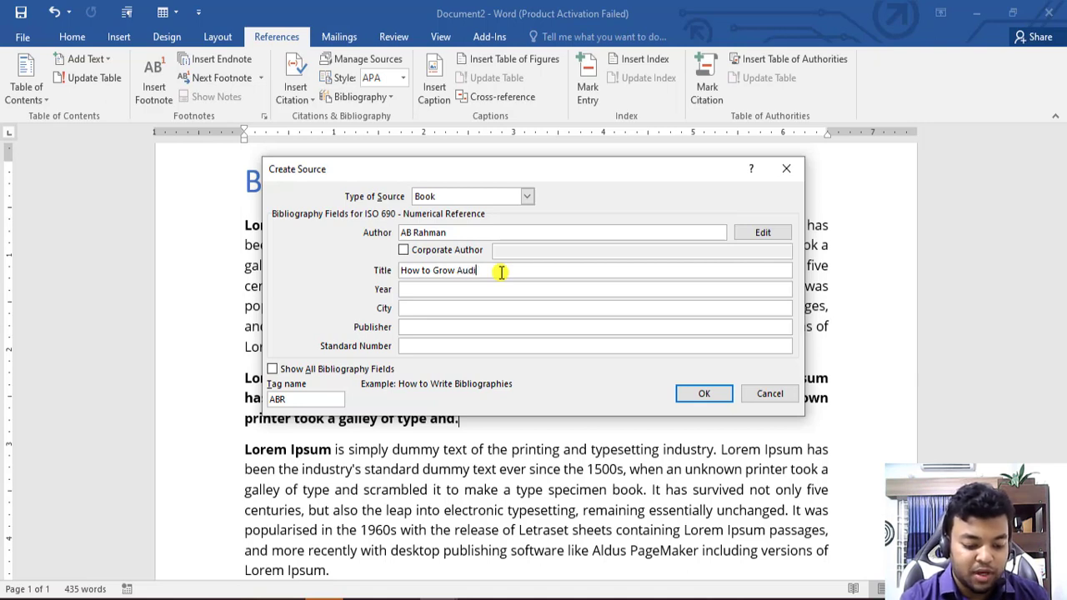
{"action": "type", "text": "ence"}
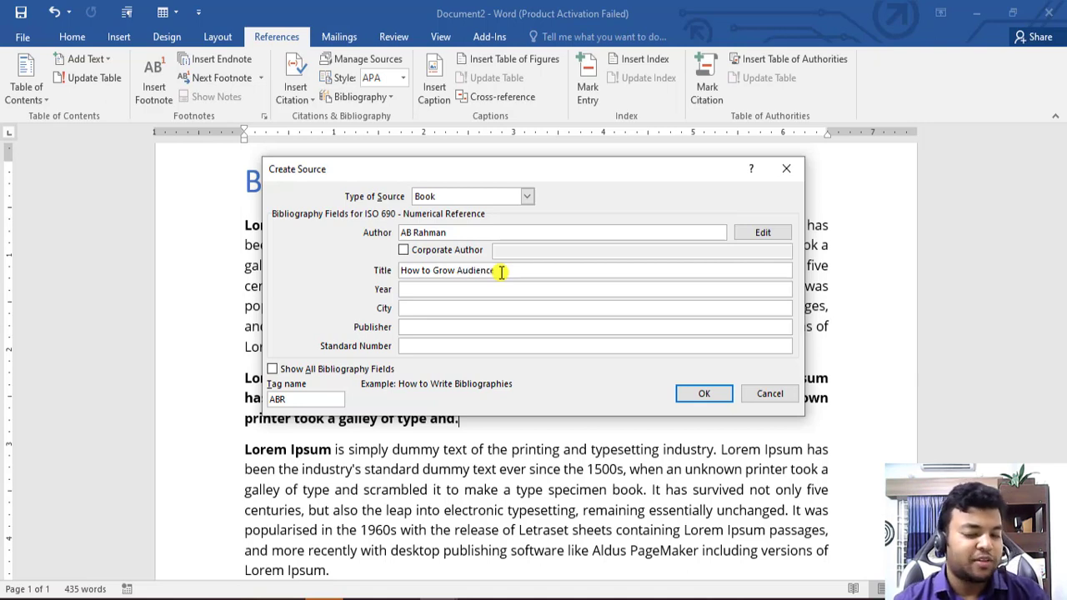
{"action": "left_click", "coordinate": [458, 288]}
{"action": "type", "text": "20"}
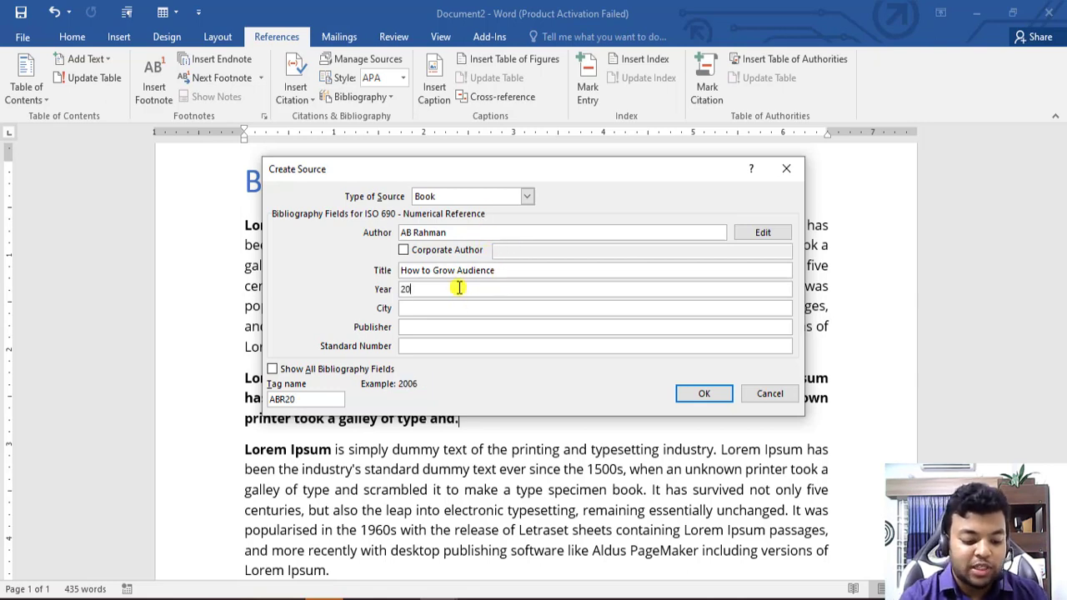
{"action": "type", "text": "17"}
- Fill in city Newyork and publisher Jack Publisher, then insert citation (1)
{"action": "left_click", "coordinate": [468, 307]}
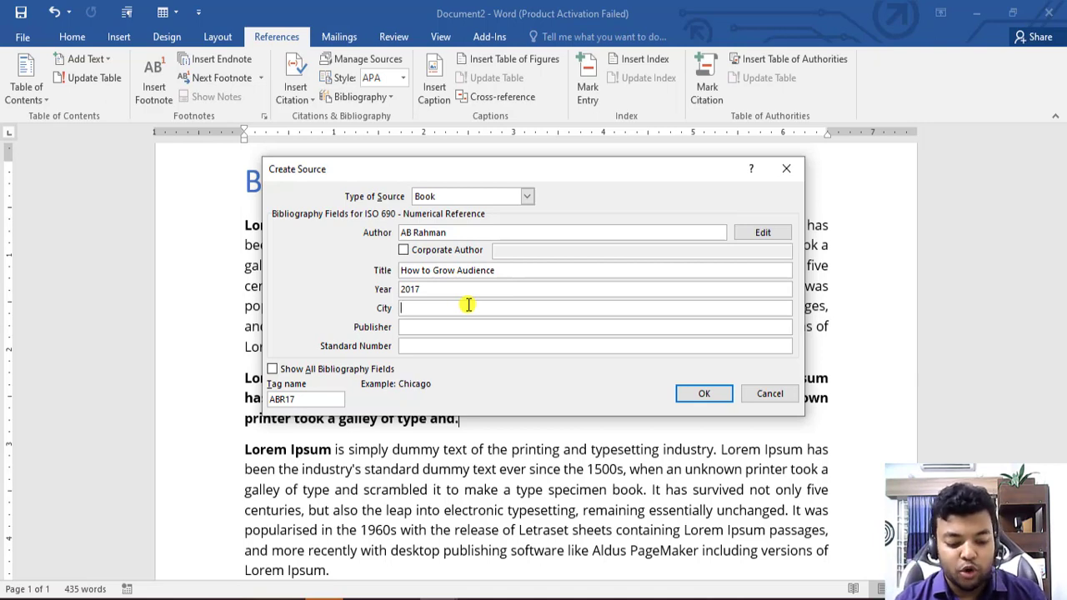
{"action": "type", "text": "Ne"}
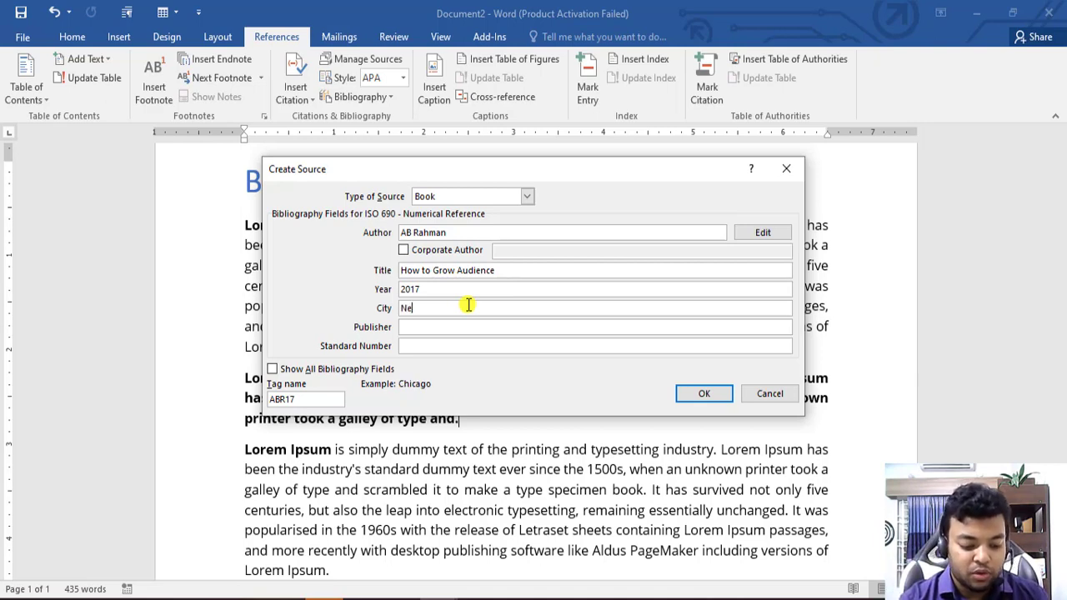
{"action": "type", "text": "w"}
{"action": "key", "text": "BackSpace"}
{"action": "type", "text": "wy"}
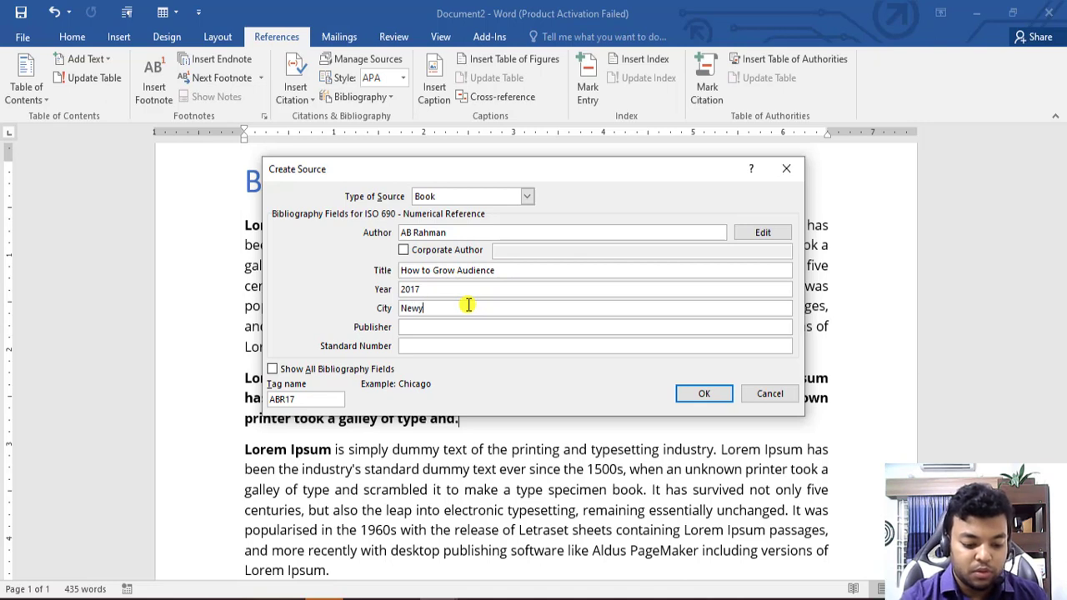
{"action": "type", "text": "ork"}
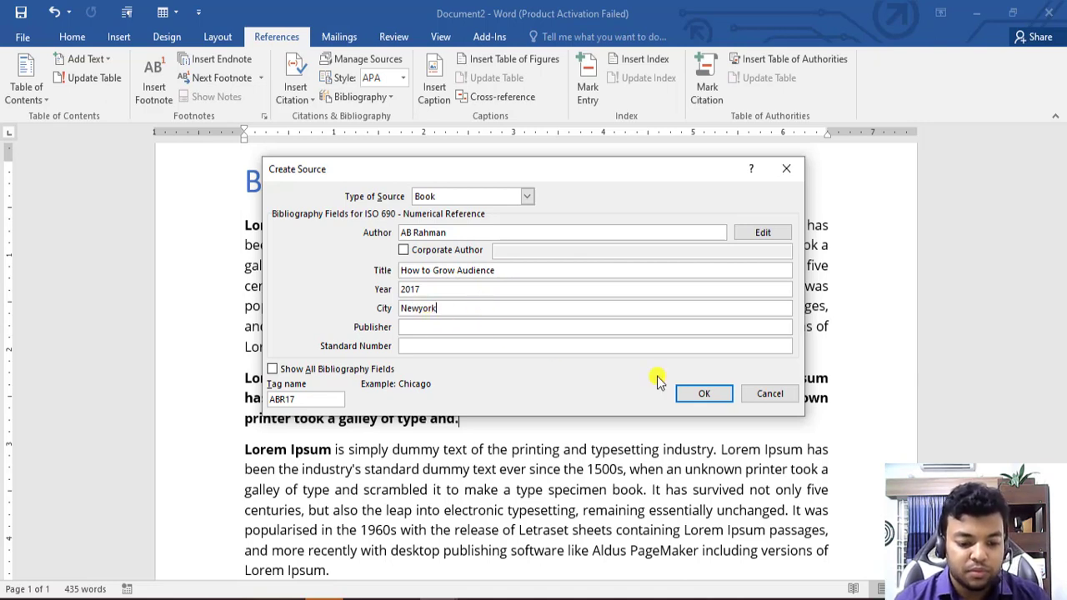
{"action": "left_click", "coordinate": [532, 327]}
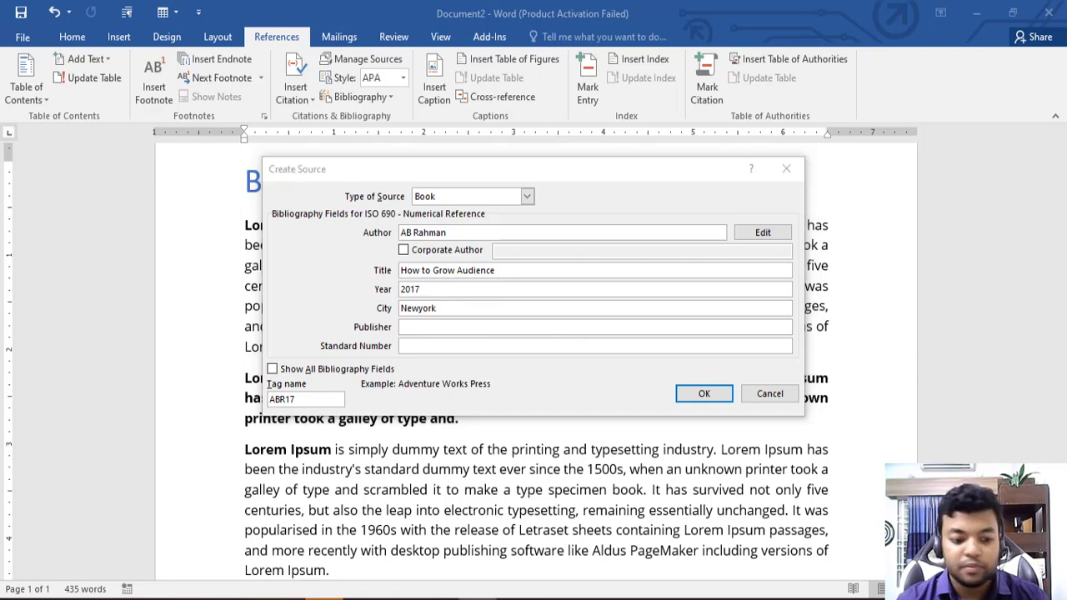
{"action": "left_click", "coordinate": [433, 327]}
{"action": "type", "text": "Jack Publisher"}
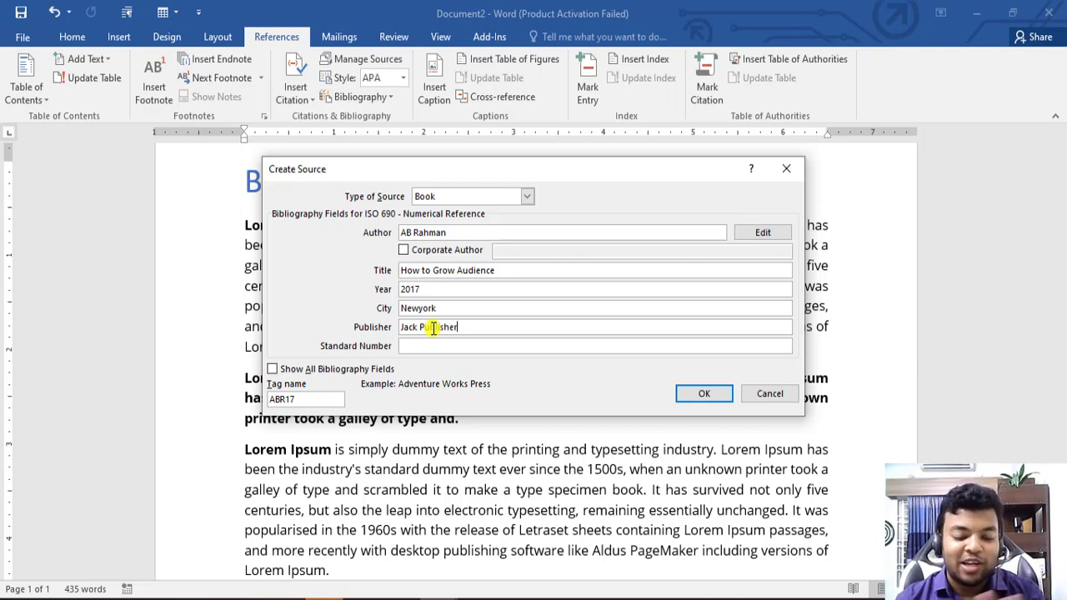
{"action": "left_click", "coordinate": [421, 348]}
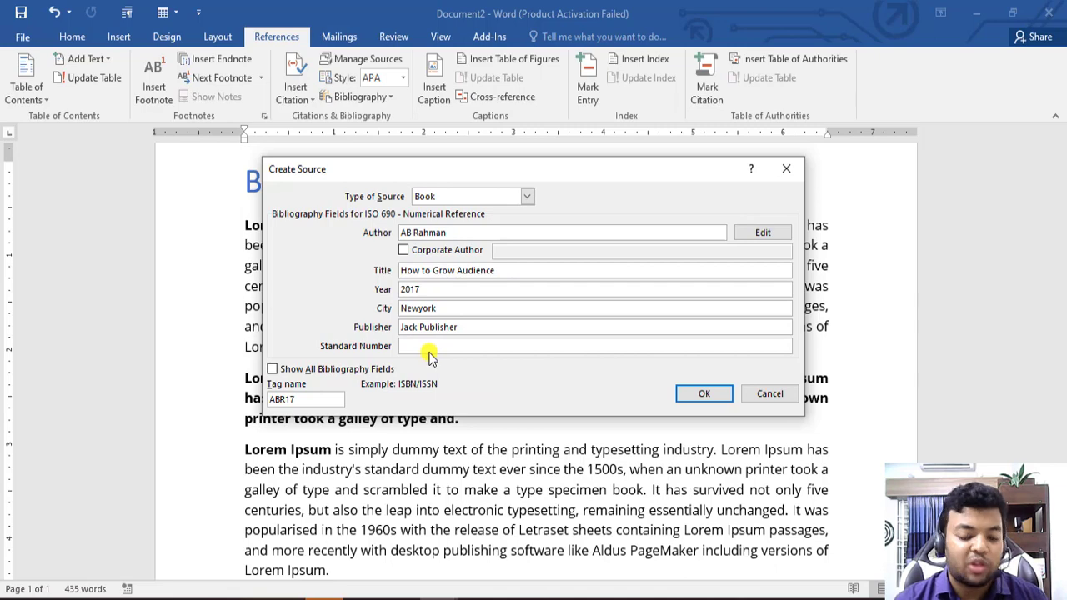
{"action": "left_click", "coordinate": [704, 395]}
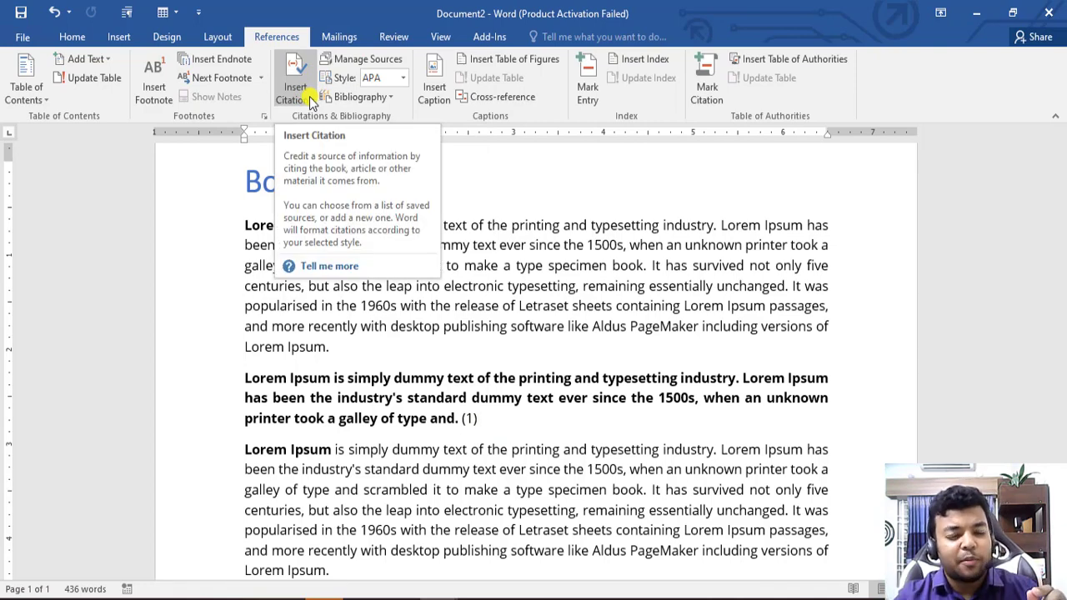
- Delete the Network Fundamental and Computer Fundamental sources, then end the next bold paragraph with a period
{"action": "left_click", "coordinate": [363, 62]}
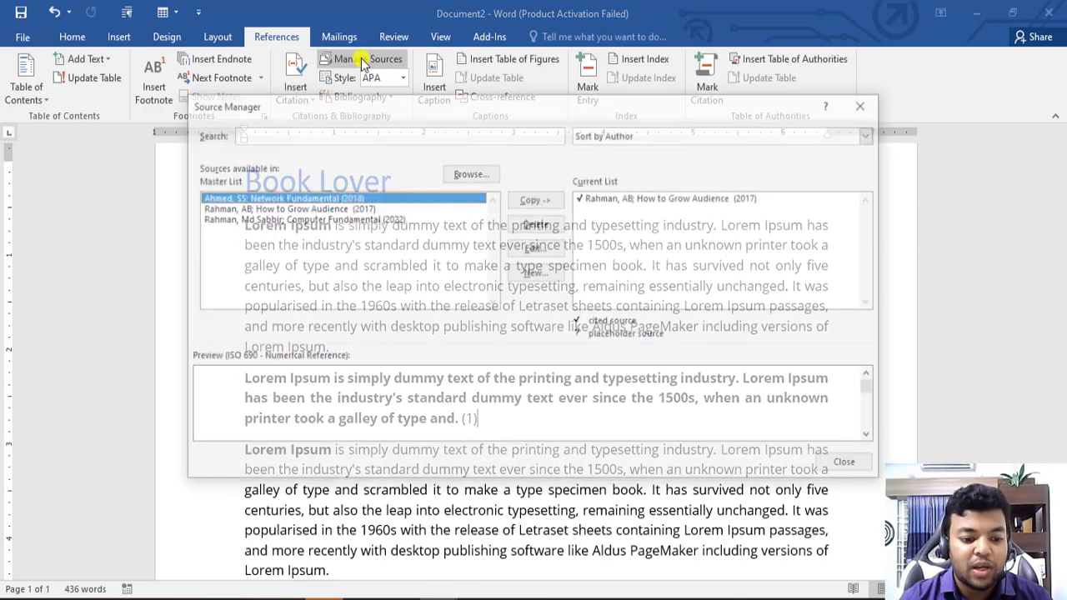
{"action": "left_click", "coordinate": [261, 208]}
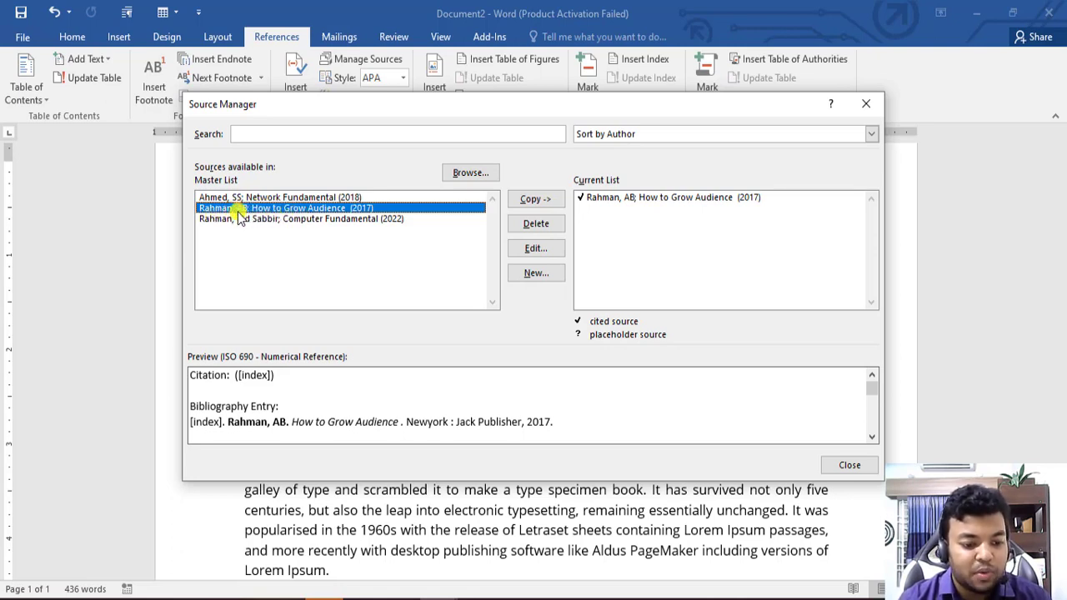
{"action": "left_click", "coordinate": [342, 197]}
{"action": "left_click", "coordinate": [546, 225]}
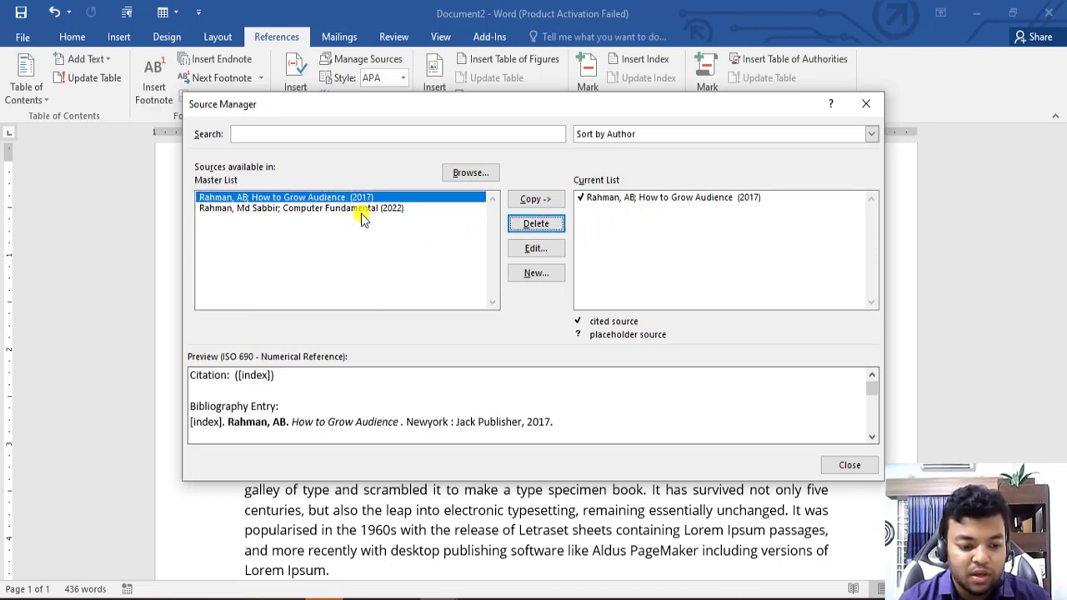
{"action": "left_click", "coordinate": [383, 208]}
{"action": "left_click", "coordinate": [536, 223]}
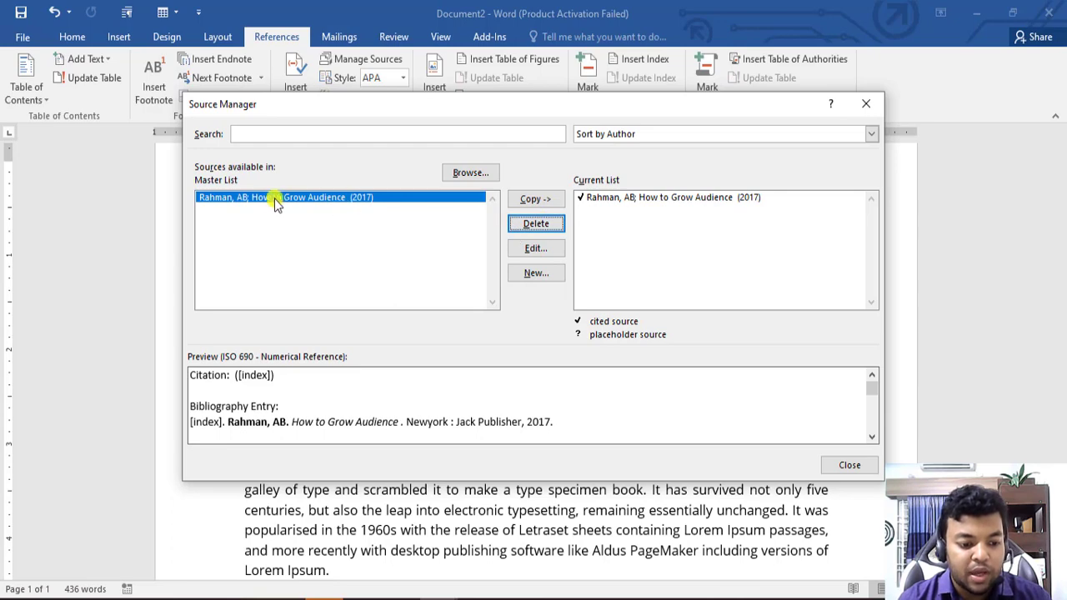
{"action": "left_click", "coordinate": [255, 208]}
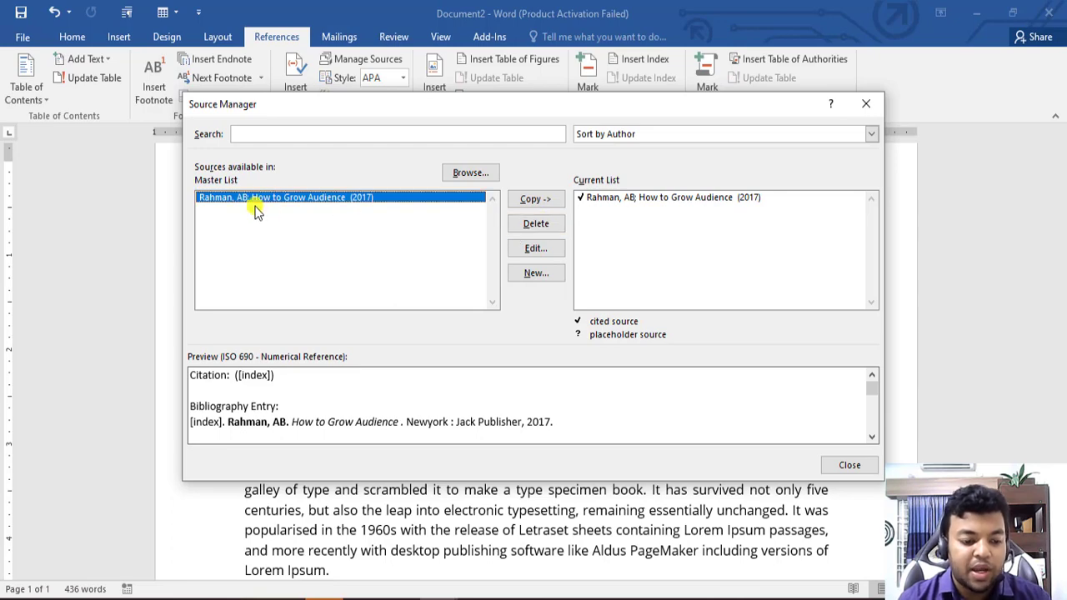
{"action": "left_click", "coordinate": [866, 109]}
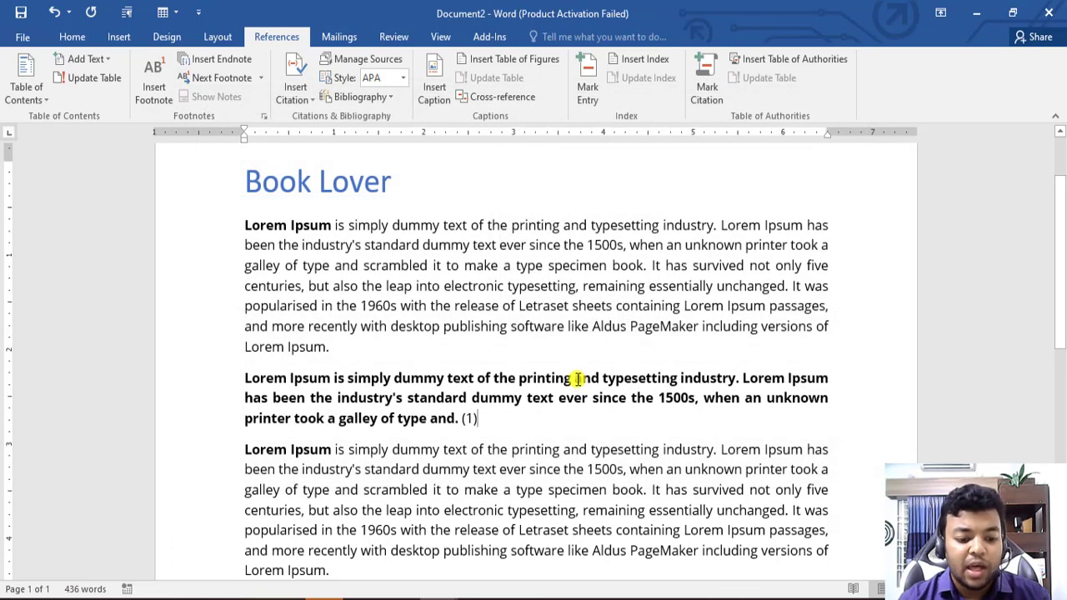
{"action": "scroll", "coordinate": [586, 381], "scroll_direction": "down", "scroll_amount": 4}
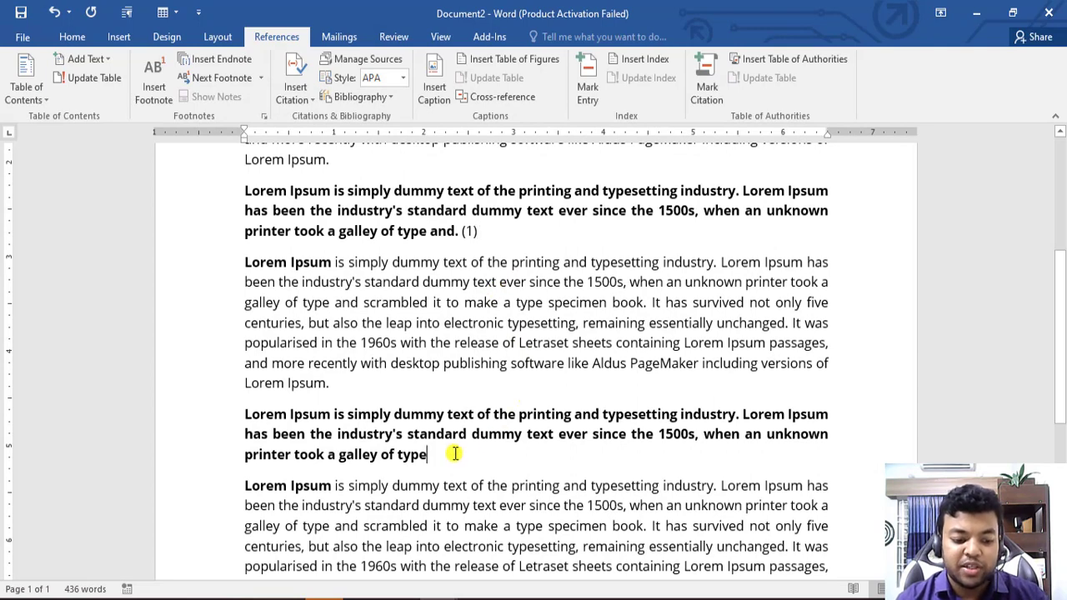
{"action": "type", "text": "."}
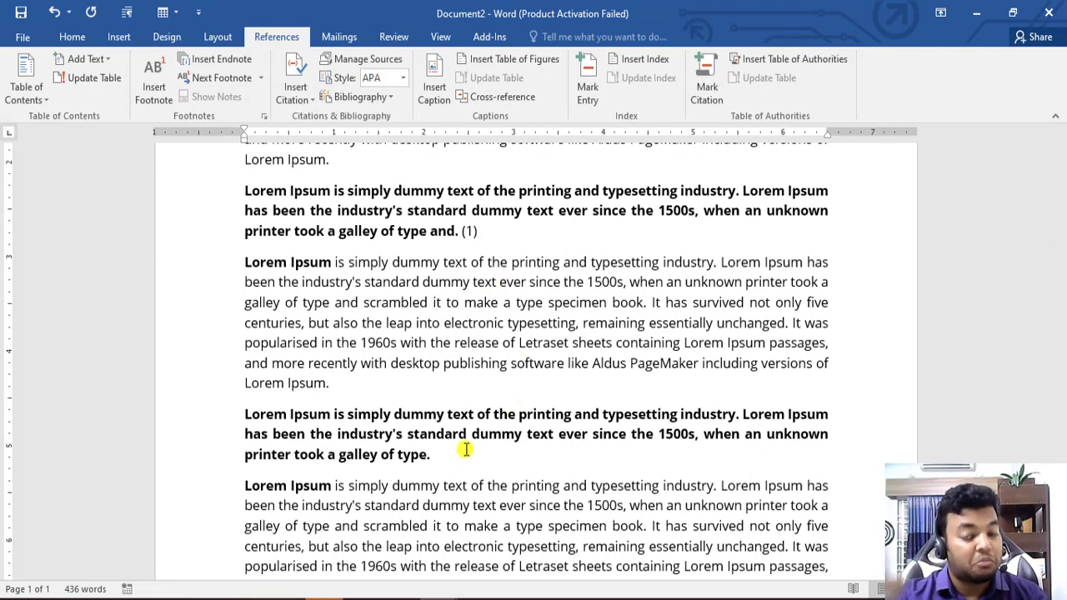
- Add Book source How to Learn Music (2019, Florida, Misiclover Publisher) and insert citation (2)
{"action": "left_click", "coordinate": [293, 90]}
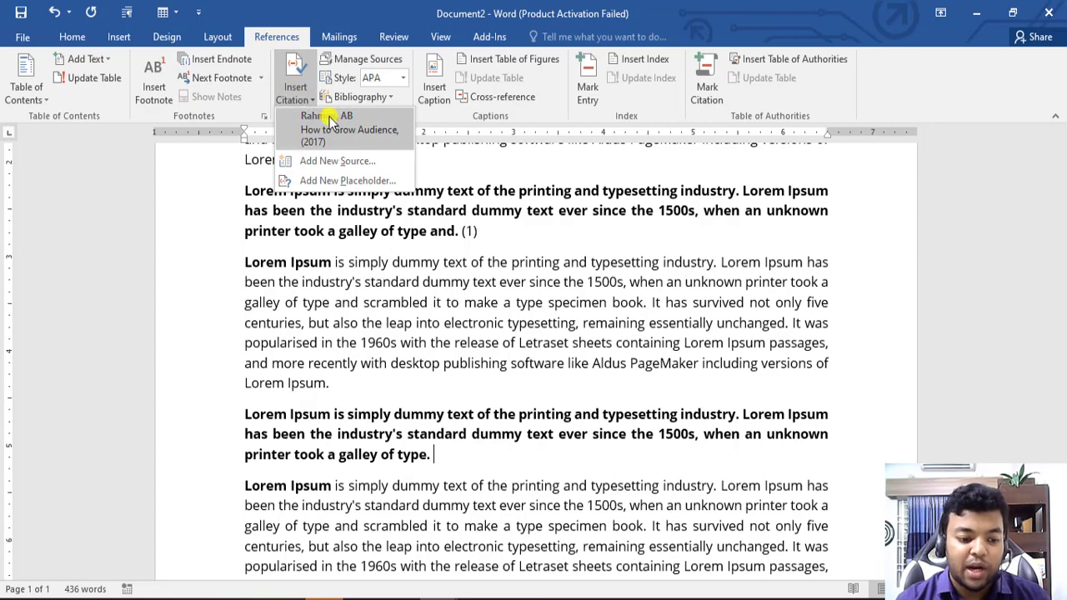
{"action": "left_click", "coordinate": [332, 161]}
{"action": "type", "text": "Justib Bibar"}
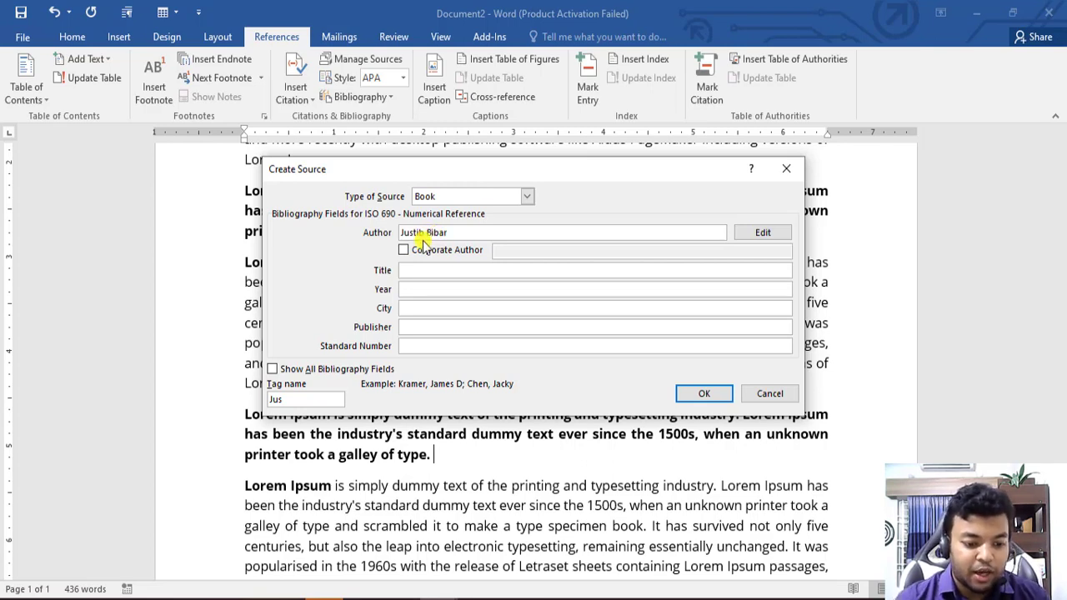
{"action": "left_click", "coordinate": [428, 272]}
{"action": "type", "text": "How to Learn Music"}
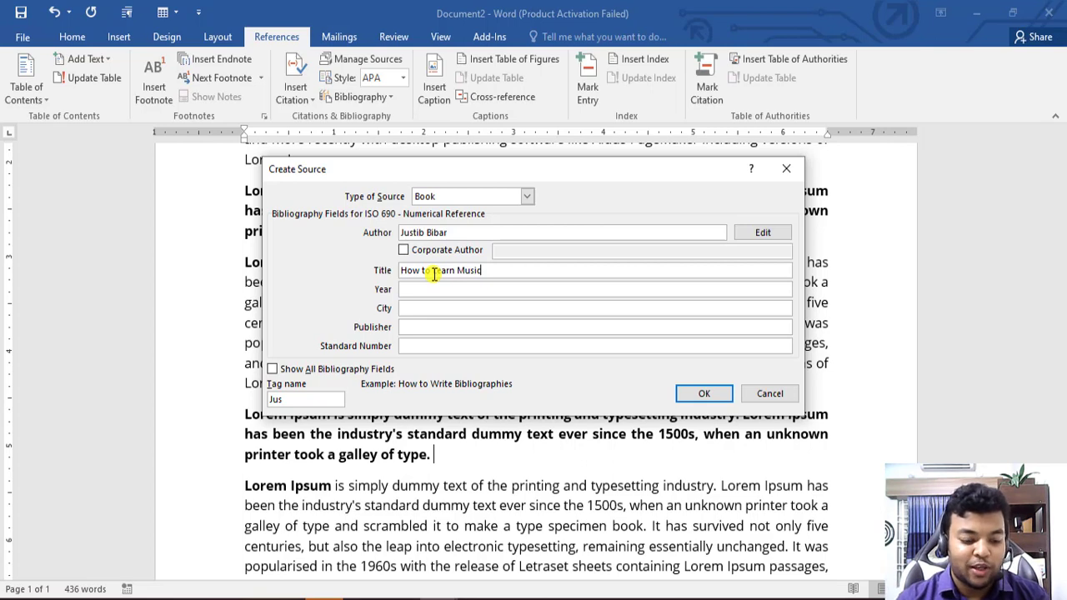
{"action": "left_click", "coordinate": [436, 289]}
{"action": "type", "text": "Florida"}
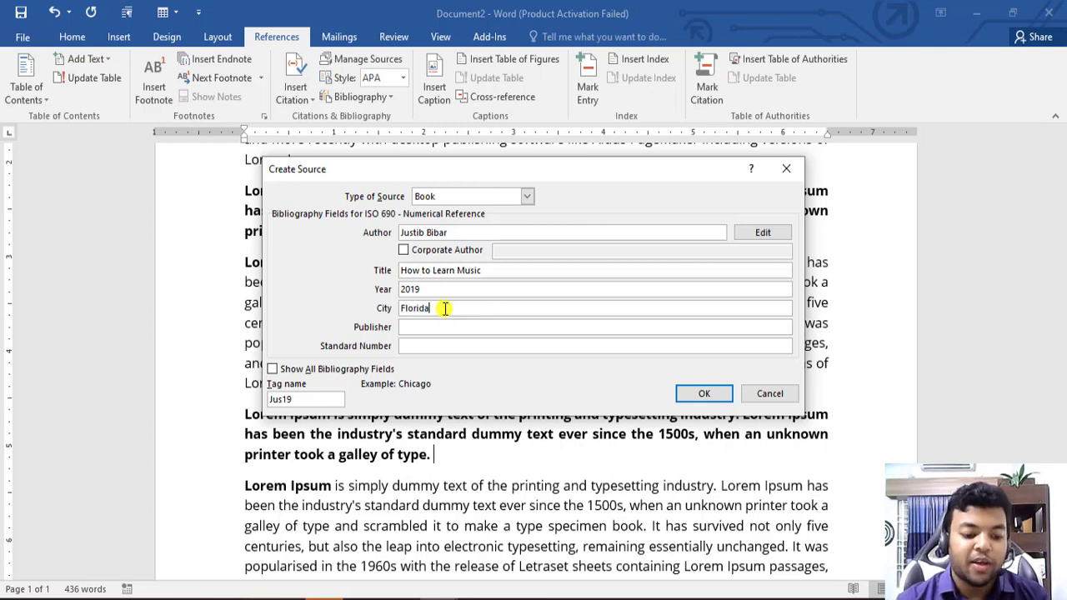
{"action": "left_click", "coordinate": [489, 330]}
{"action": "type", "text": "Misiclover Publisher"}
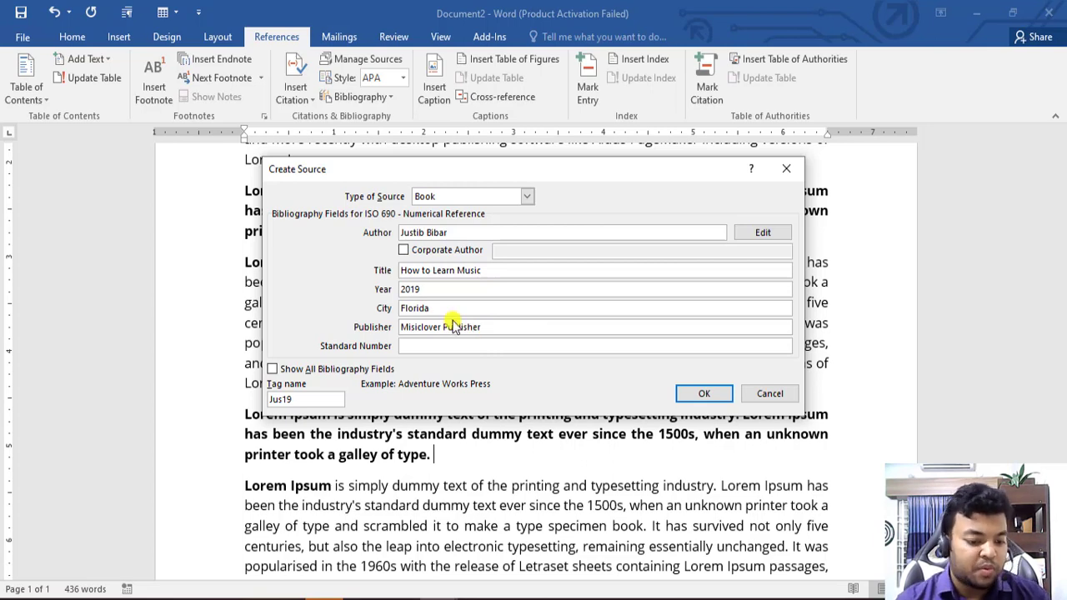
{"action": "left_click", "coordinate": [454, 349]}
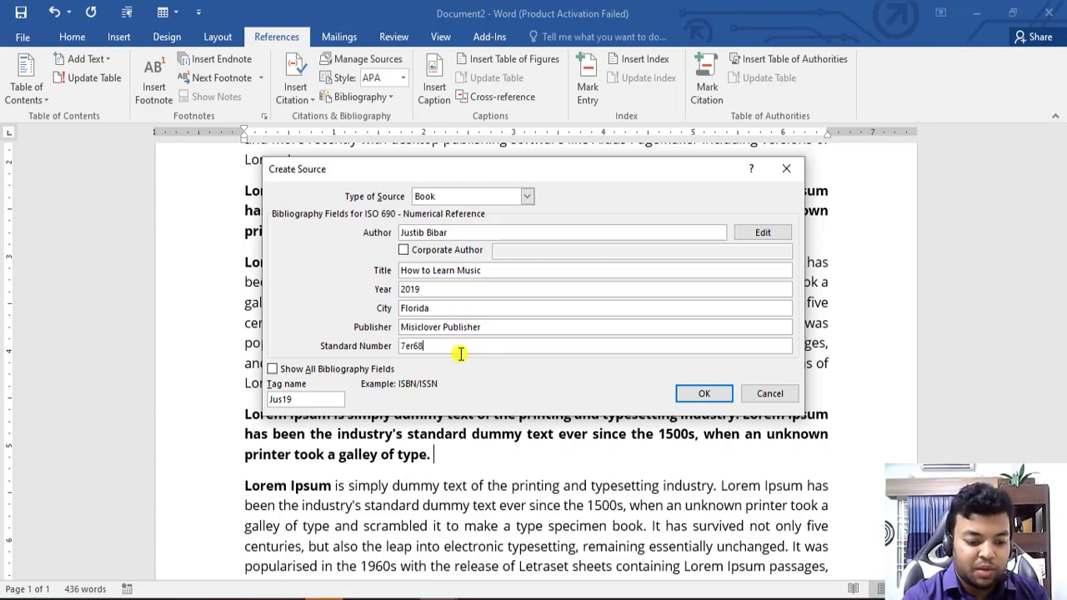
{"action": "left_click", "coordinate": [676, 395]}
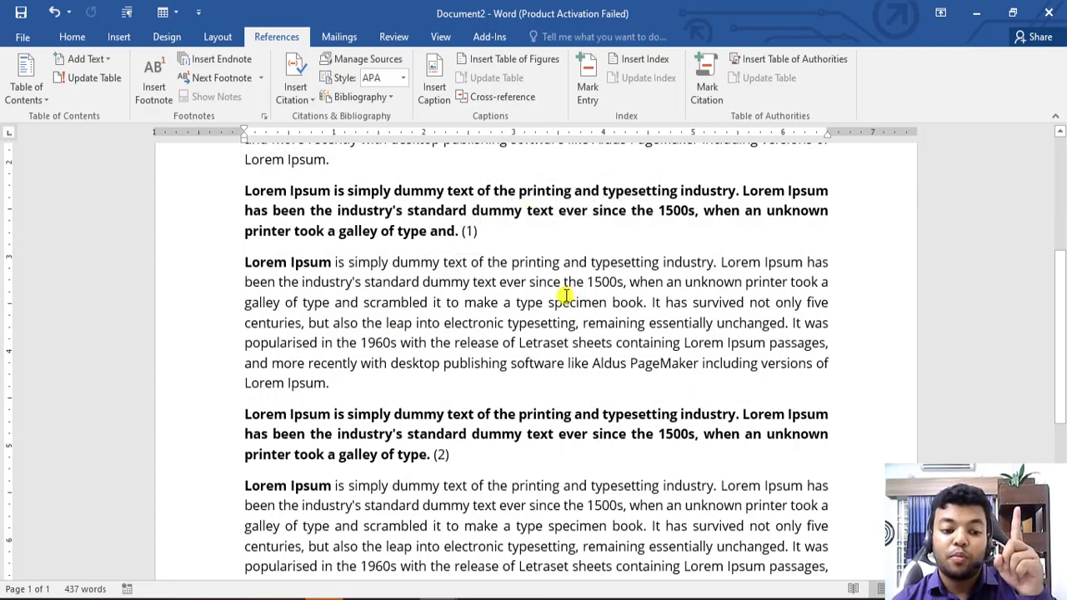
{"action": "left_click", "coordinate": [439, 456]}
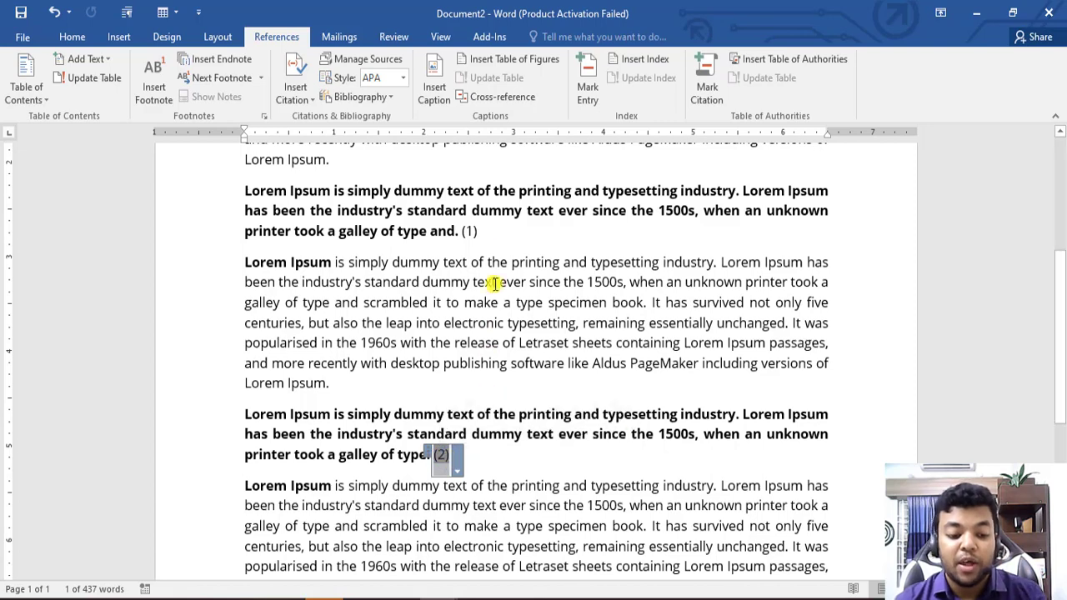
- Try Chicago and GB7714 citation styles, then settle on GOST - Name Sort
{"action": "left_click", "coordinate": [469, 231]}
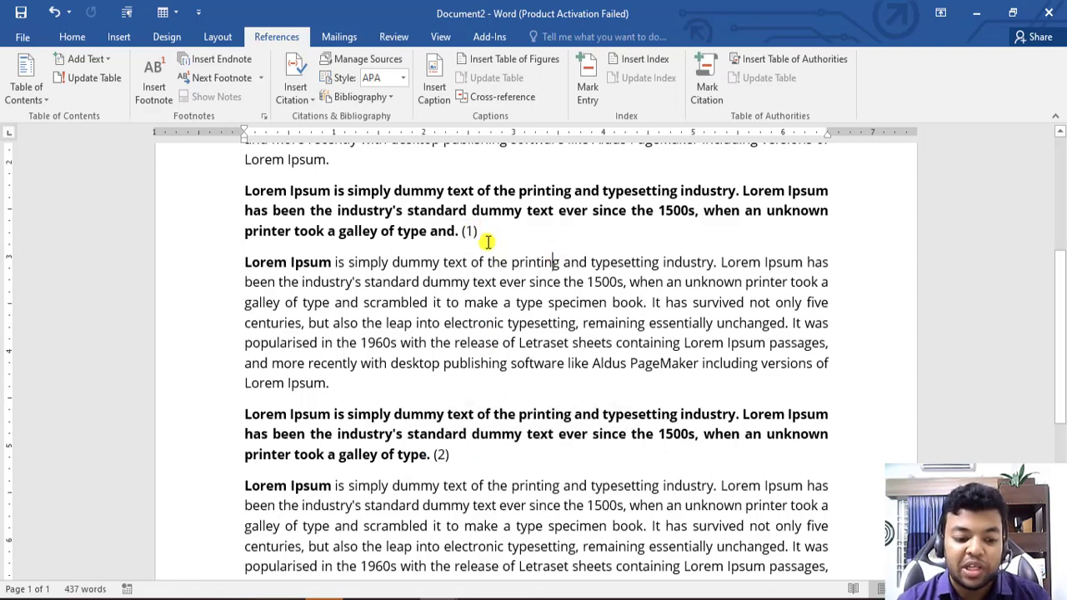
{"action": "left_click", "coordinate": [405, 77]}
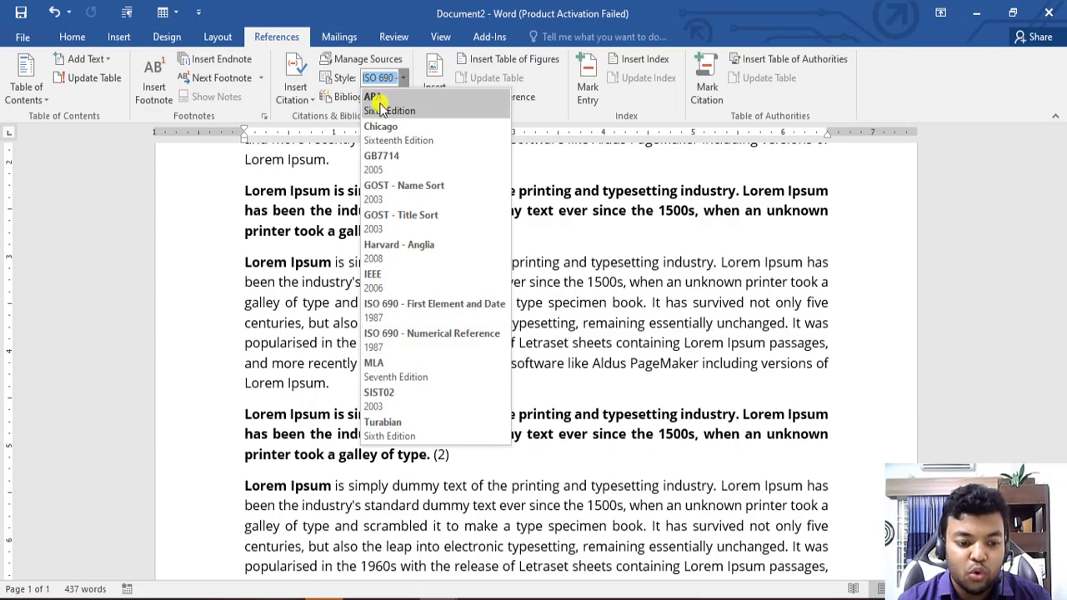
{"action": "left_click", "coordinate": [380, 131]}
{"action": "left_click", "coordinate": [507, 281]}
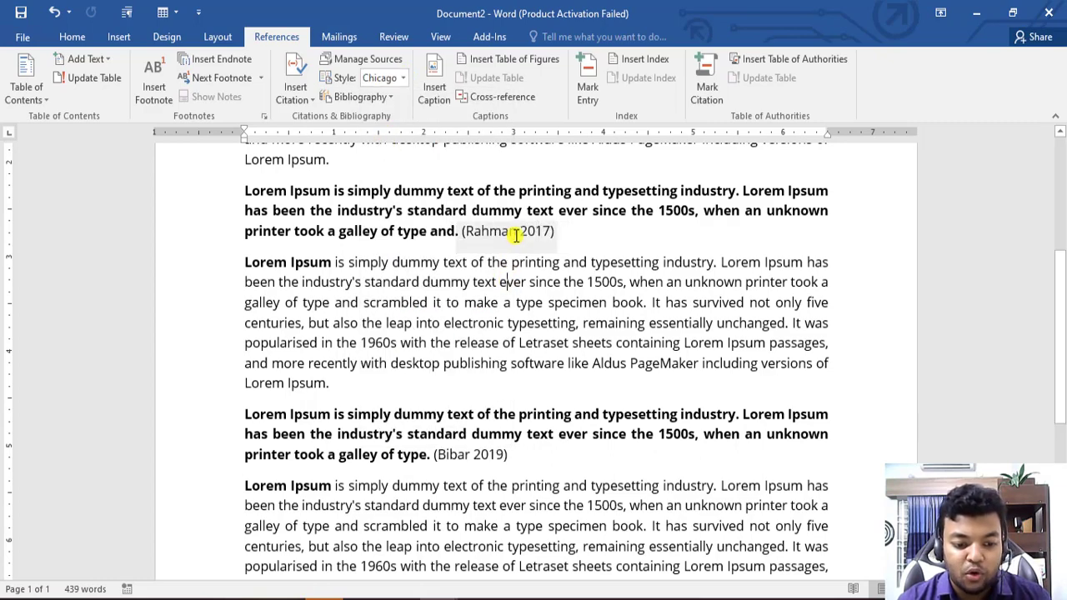
{"action": "left_click", "coordinate": [403, 78]}
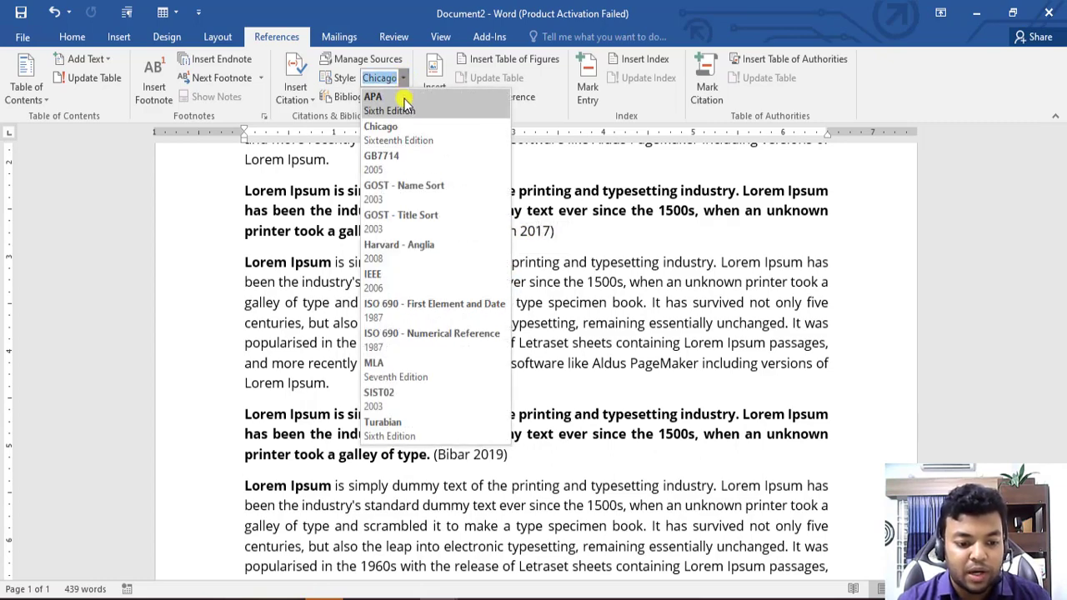
{"action": "left_click", "coordinate": [411, 164]}
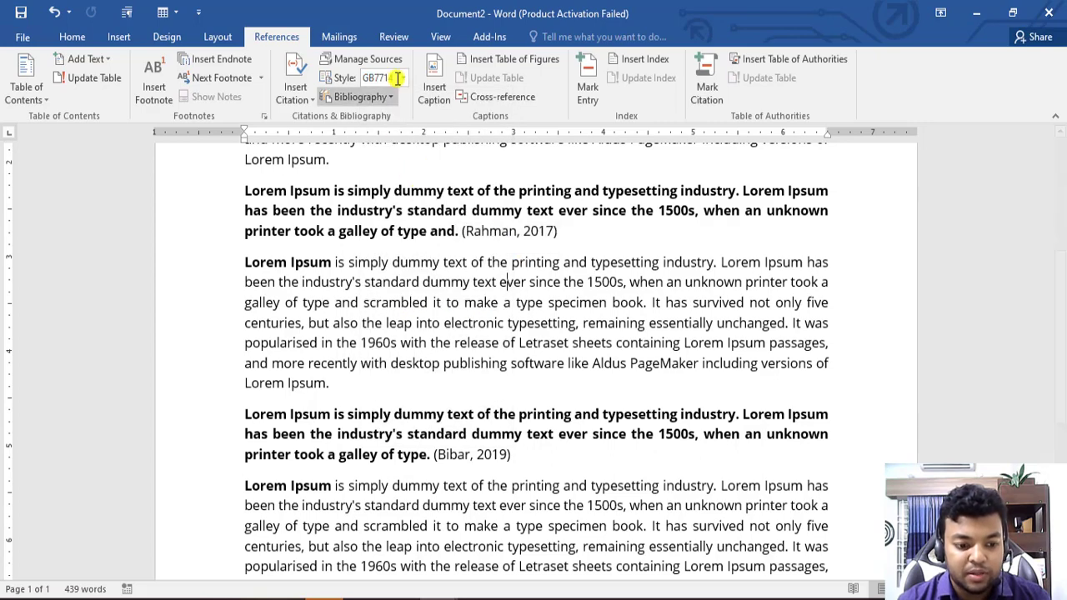
{"action": "left_click", "coordinate": [404, 78]}
{"action": "left_click", "coordinate": [408, 187]}
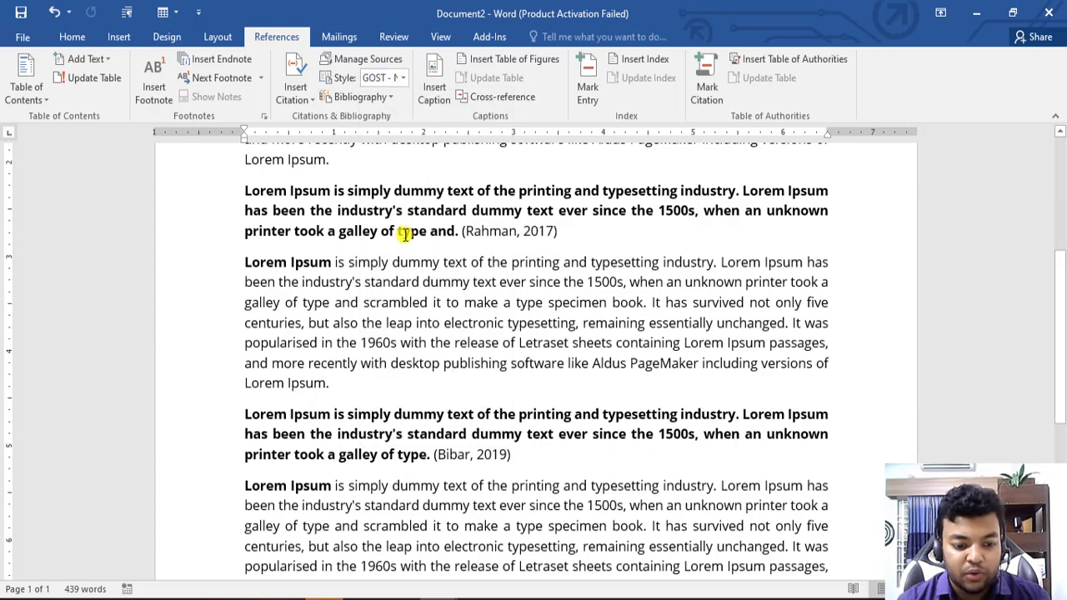
{"action": "left_click", "coordinate": [566, 245]}
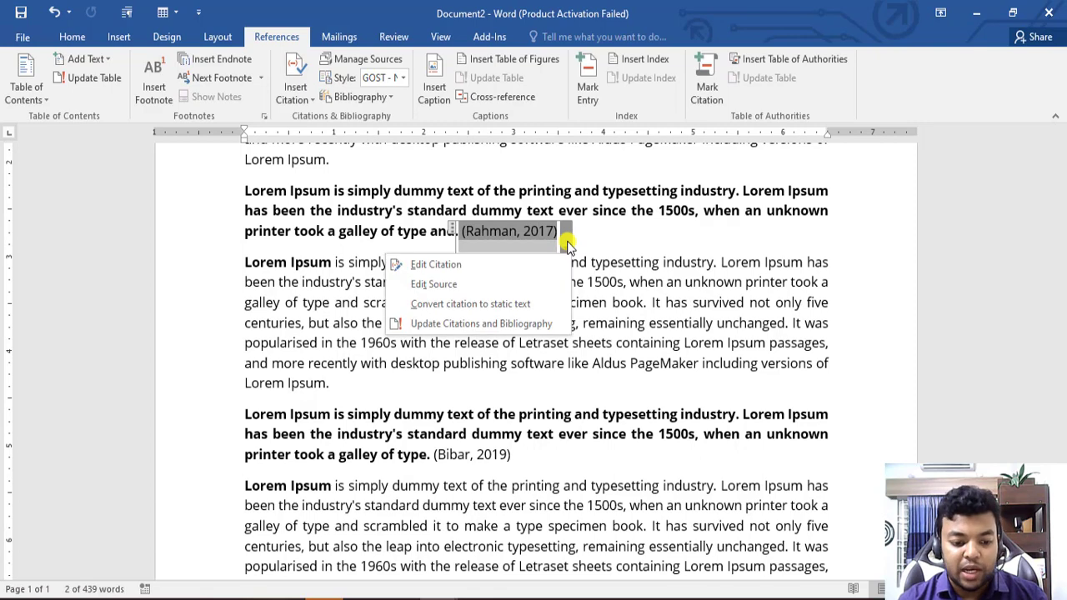
- Experiment with suppressing author and year in the first citation, then restore author and 2017
{"action": "left_click", "coordinate": [421, 264]}
{"action": "left_click", "coordinate": [486, 310]}
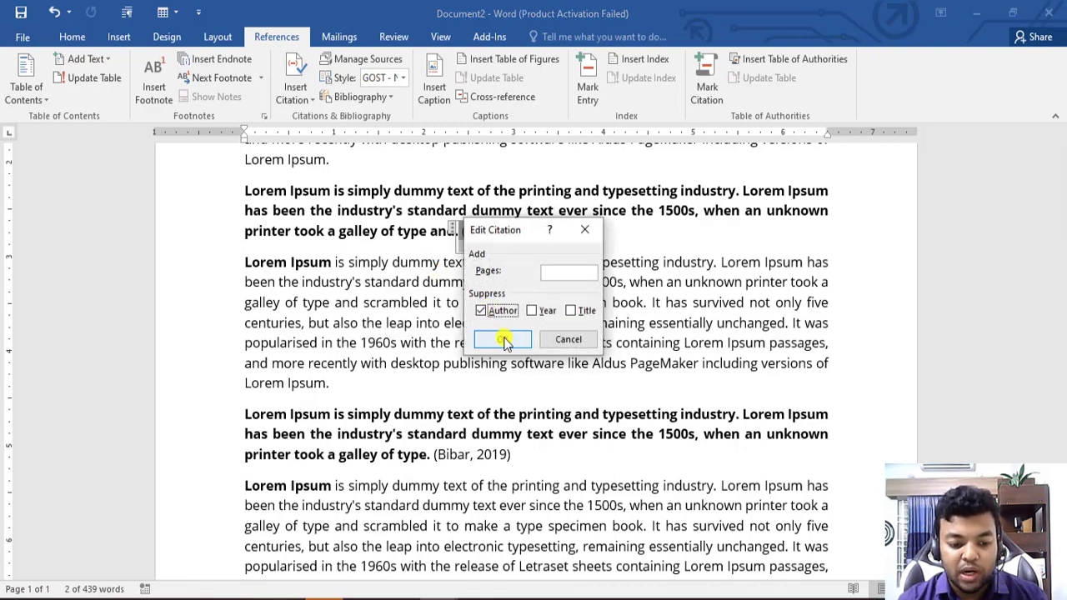
{"action": "left_click", "coordinate": [502, 342]}
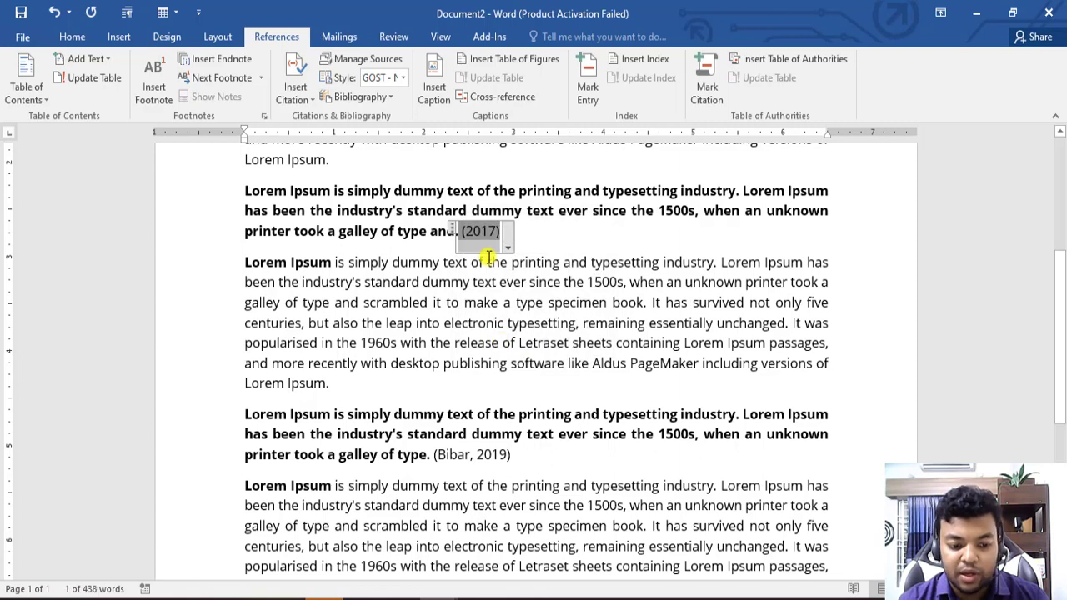
{"action": "left_click", "coordinate": [508, 236]}
{"action": "left_click", "coordinate": [428, 265]}
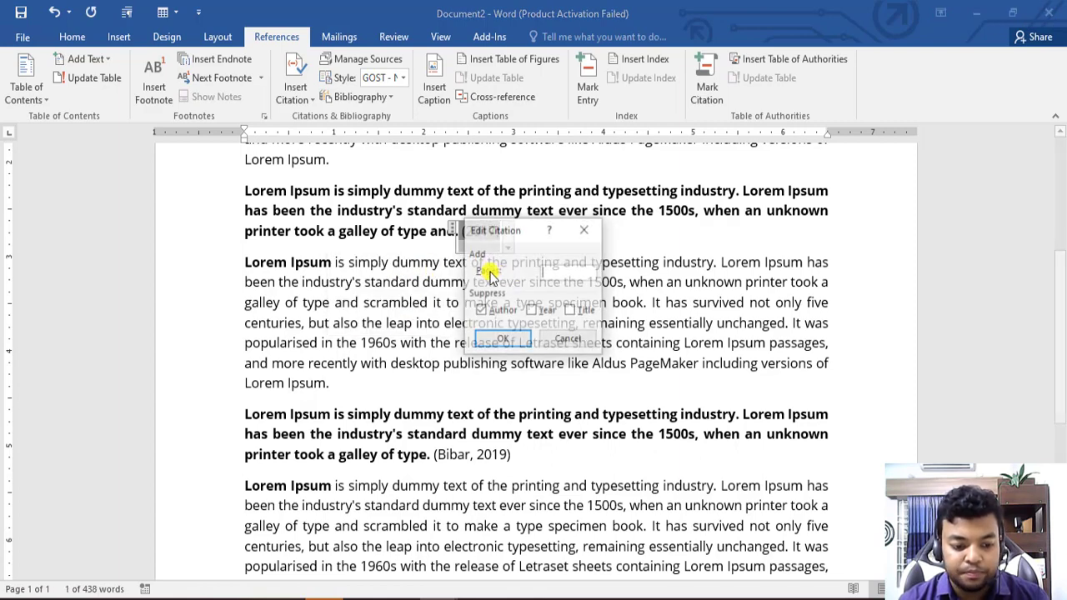
{"action": "left_click", "coordinate": [531, 310]}
{"action": "left_click", "coordinate": [502, 339]}
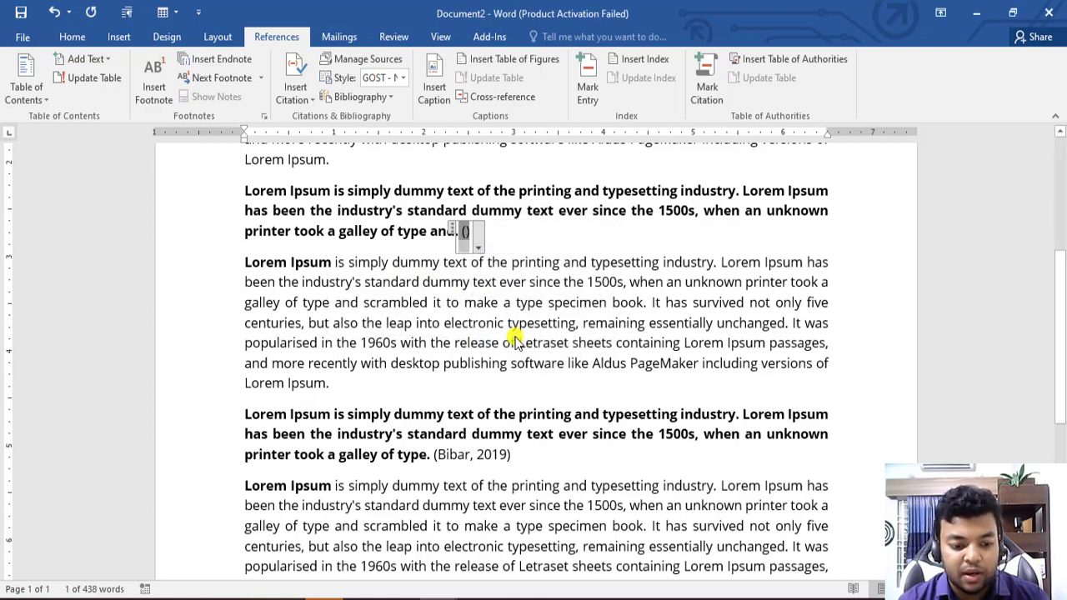
{"action": "left_click", "coordinate": [478, 247]}
{"action": "left_click", "coordinate": [343, 264]}
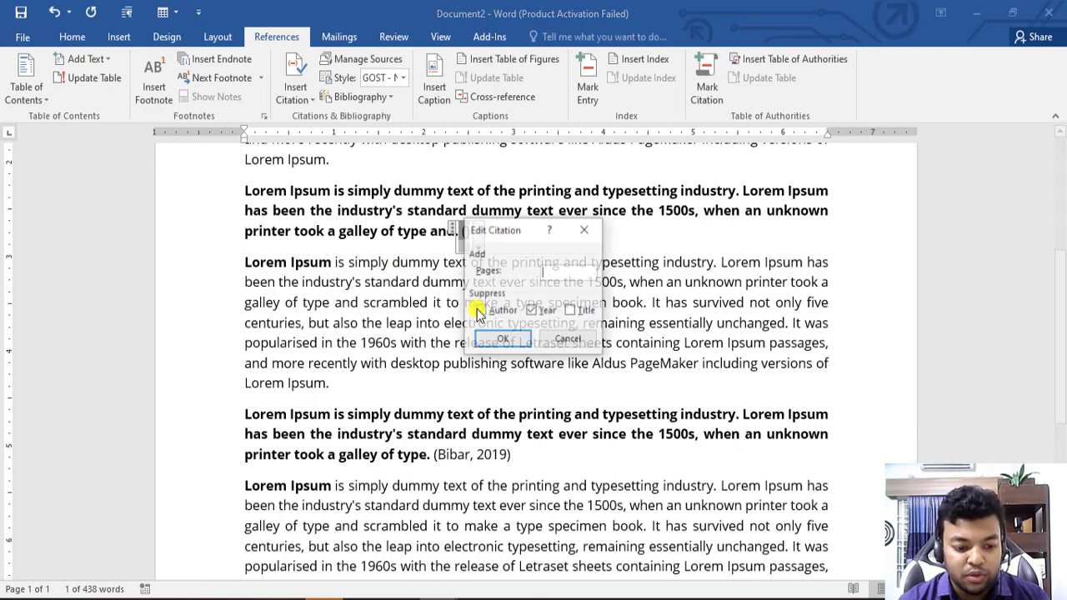
{"action": "left_click", "coordinate": [531, 311]}
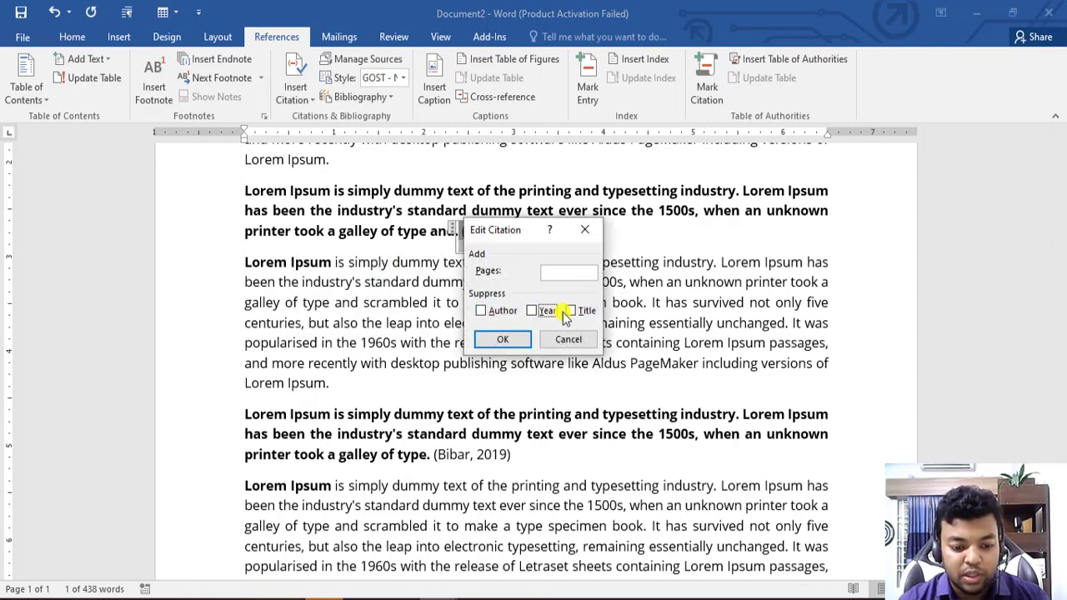
{"action": "left_click", "coordinate": [505, 340]}
- Suppress the first citation's author again and switch the citation style to Chicago
{"action": "left_click", "coordinate": [565, 248]}
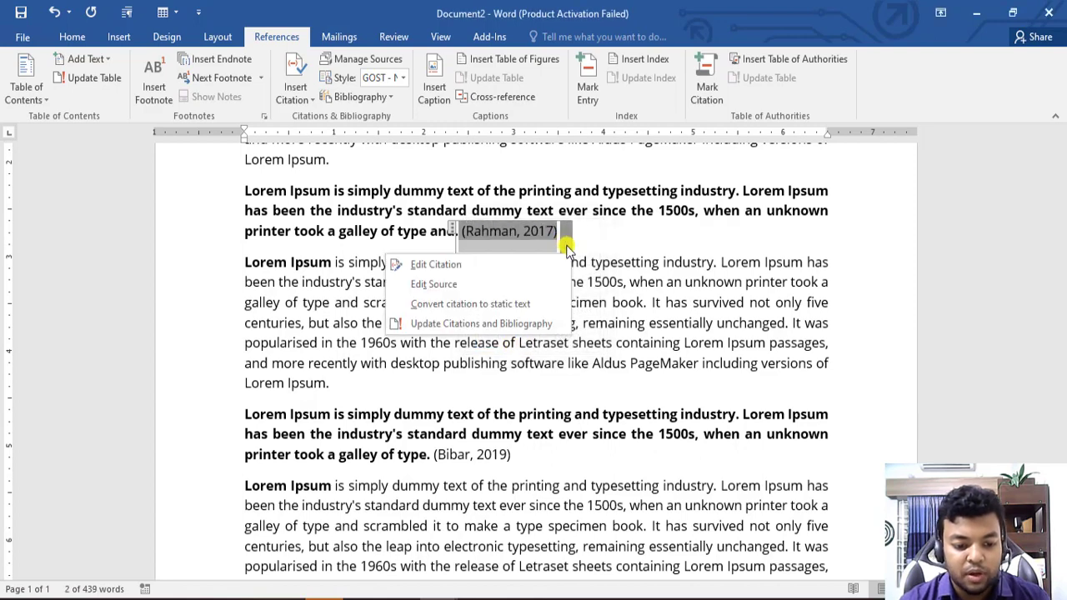
{"action": "left_click", "coordinate": [437, 283]}
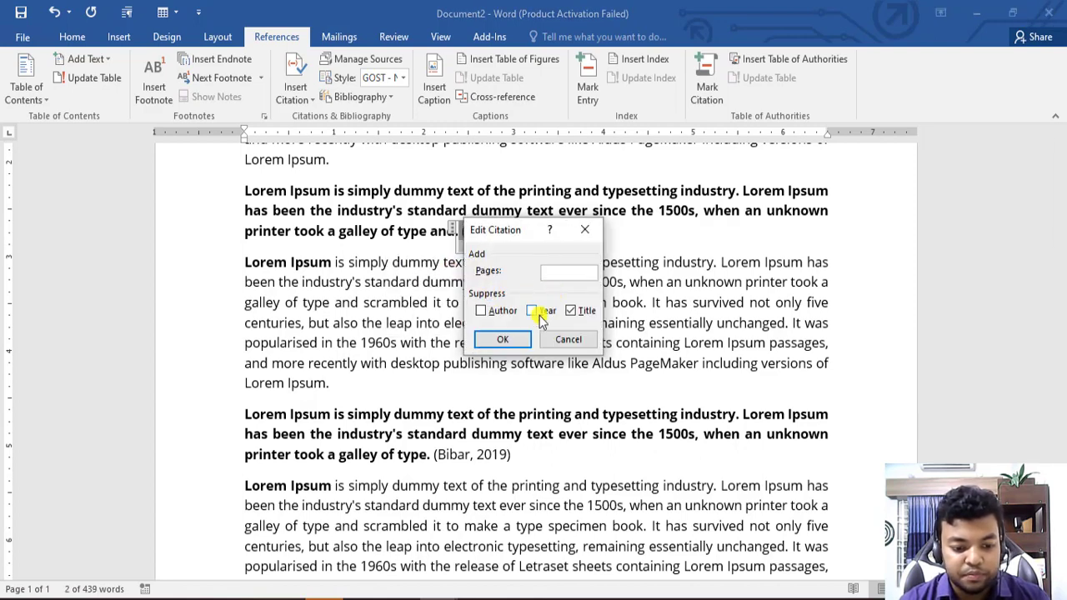
{"action": "left_click", "coordinate": [481, 310]}
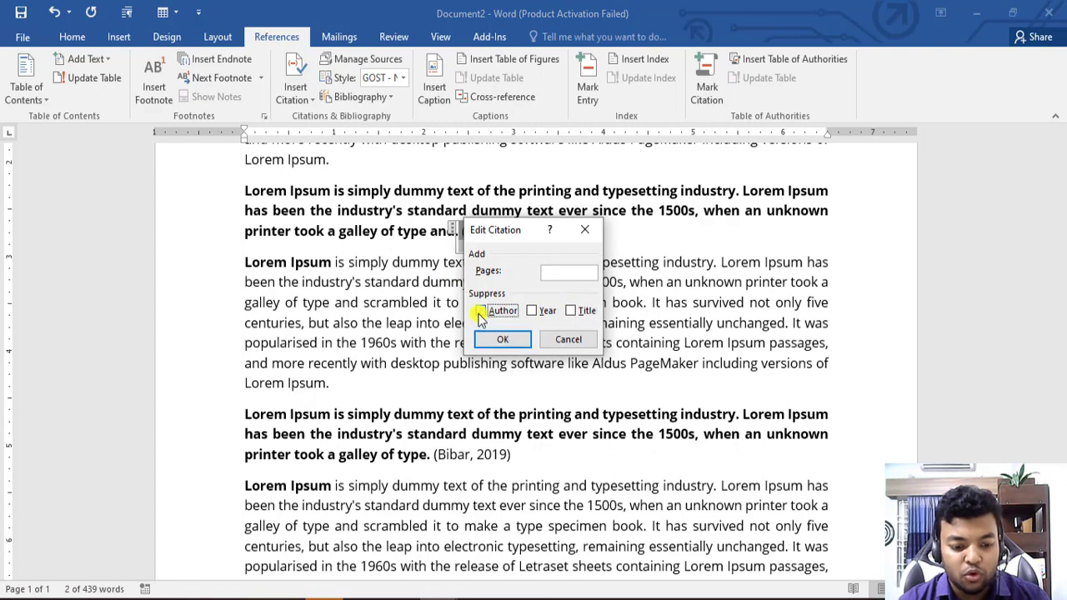
{"action": "left_click", "coordinate": [503, 339]}
{"action": "left_click", "coordinate": [495, 248]}
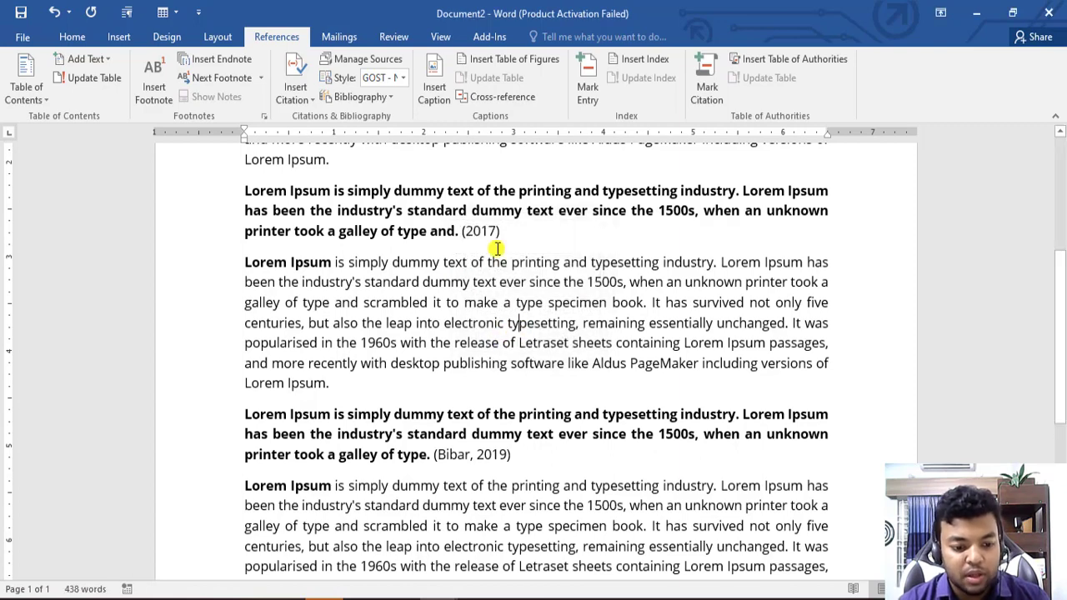
{"action": "left_click", "coordinate": [486, 232]}
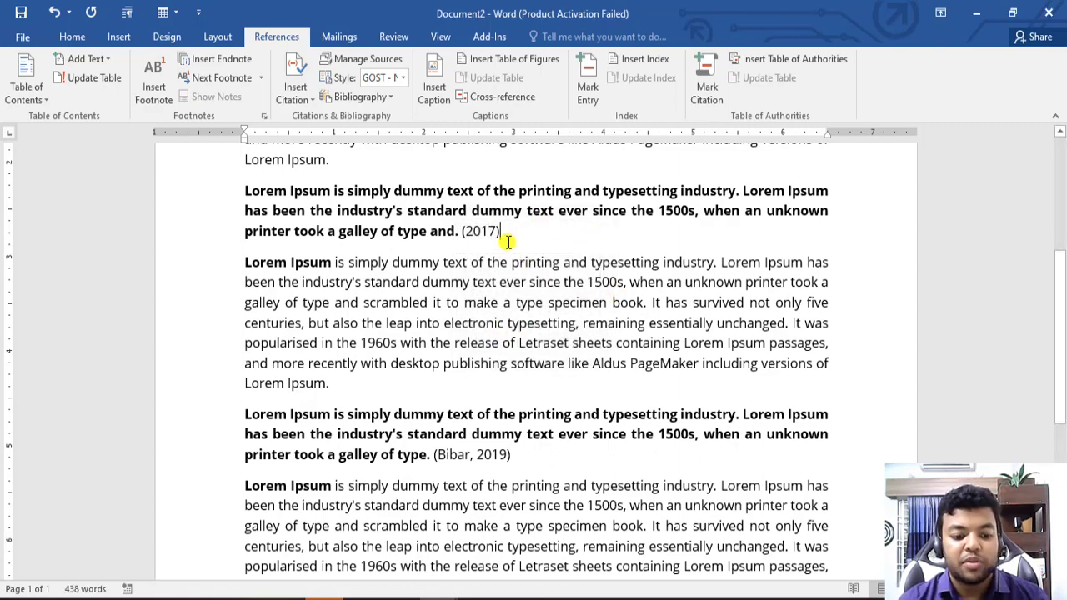
{"action": "left_click", "coordinate": [402, 77]}
{"action": "left_click", "coordinate": [401, 126]}
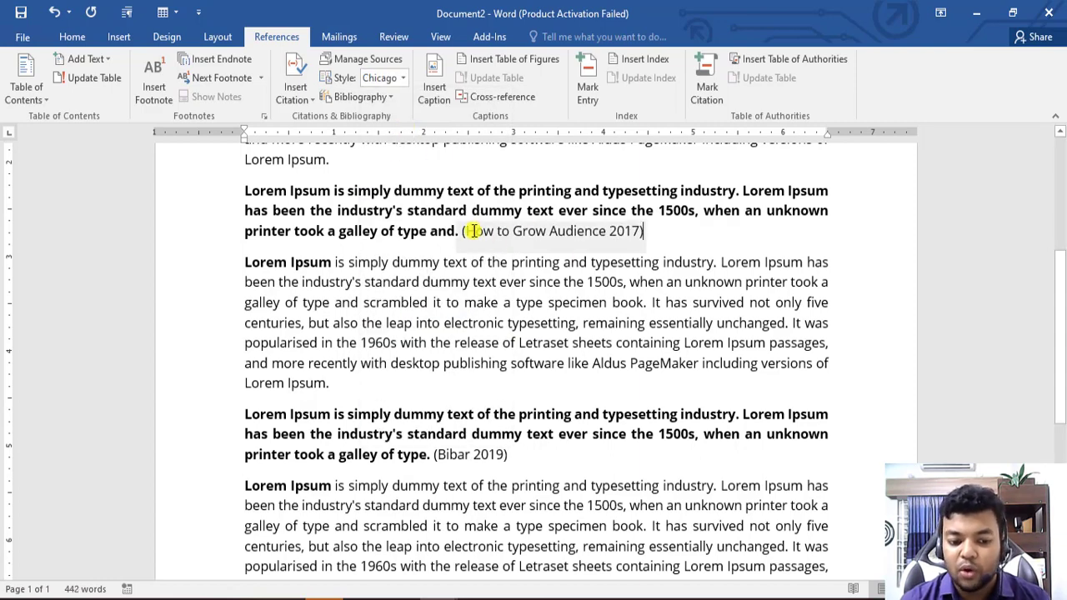
- Select the 2019 citation while keeping the Chicago citation style
{"action": "left_click", "coordinate": [473, 231]}
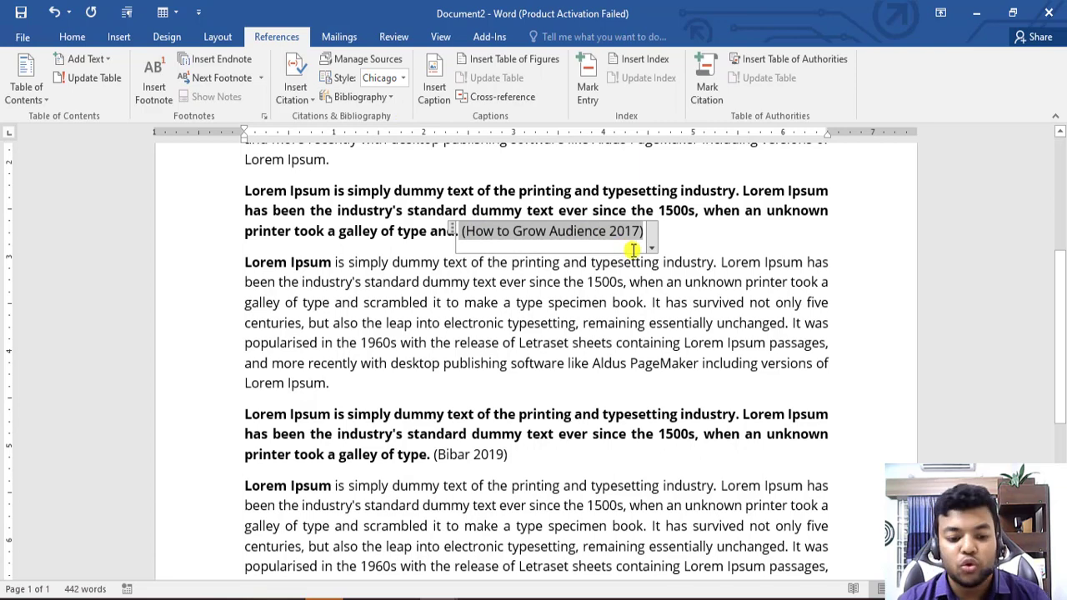
{"action": "scroll", "coordinate": [583, 333], "scroll_direction": "down", "scroll_amount": 2}
{"action": "left_click", "coordinate": [456, 360]}
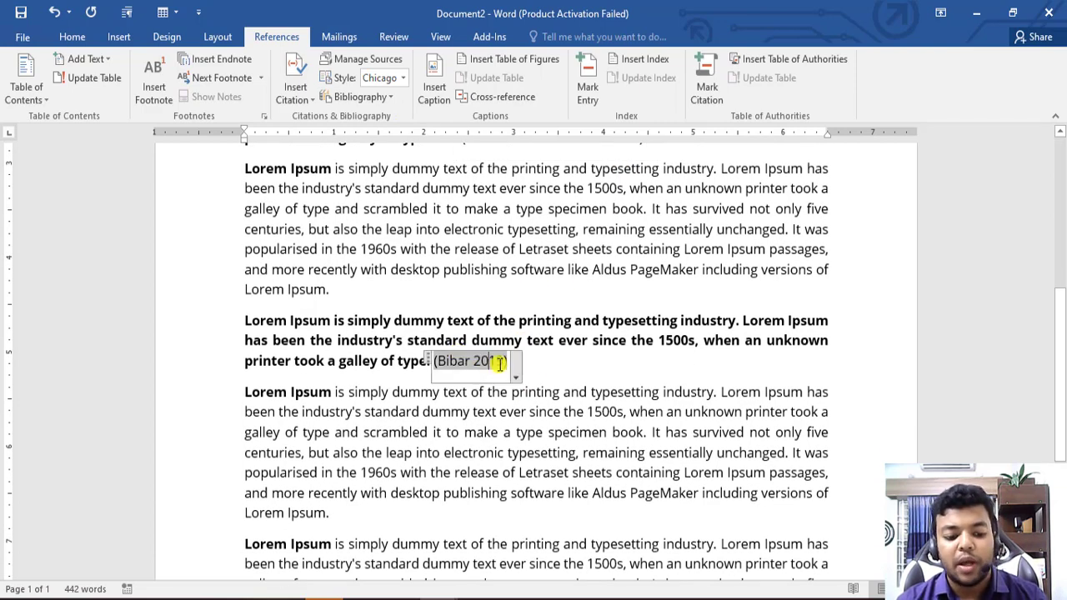
{"action": "left_click", "coordinate": [403, 78]}
{"action": "left_click", "coordinate": [500, 360]}
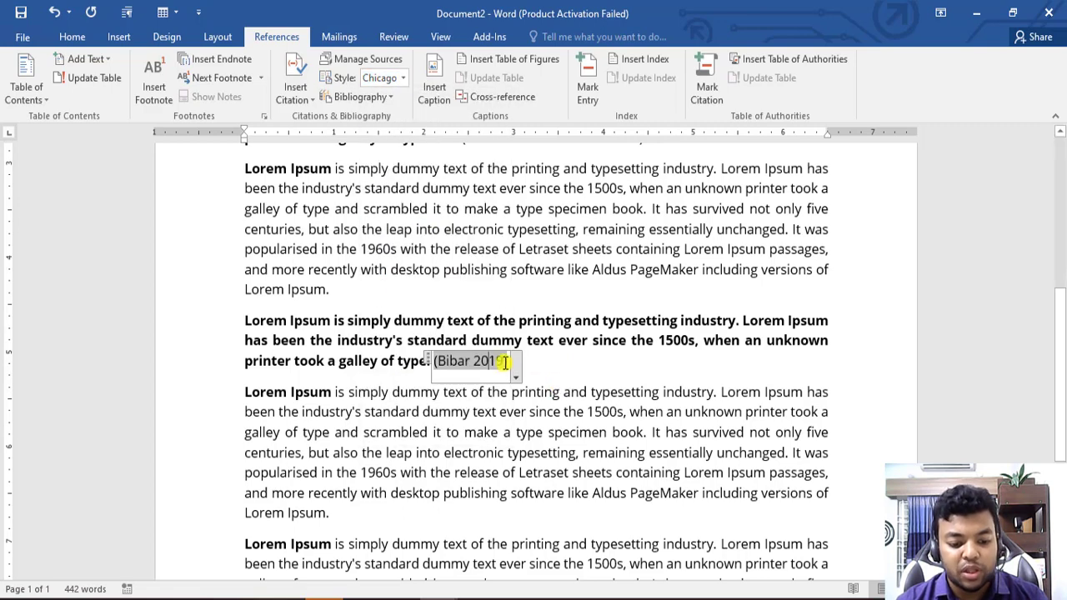
- Suppress the author in the 2019 citation so it reads (How to Learn Music 2019)
{"action": "right_click", "coordinate": [514, 369]}
{"action": "left_click", "coordinate": [453, 394]}
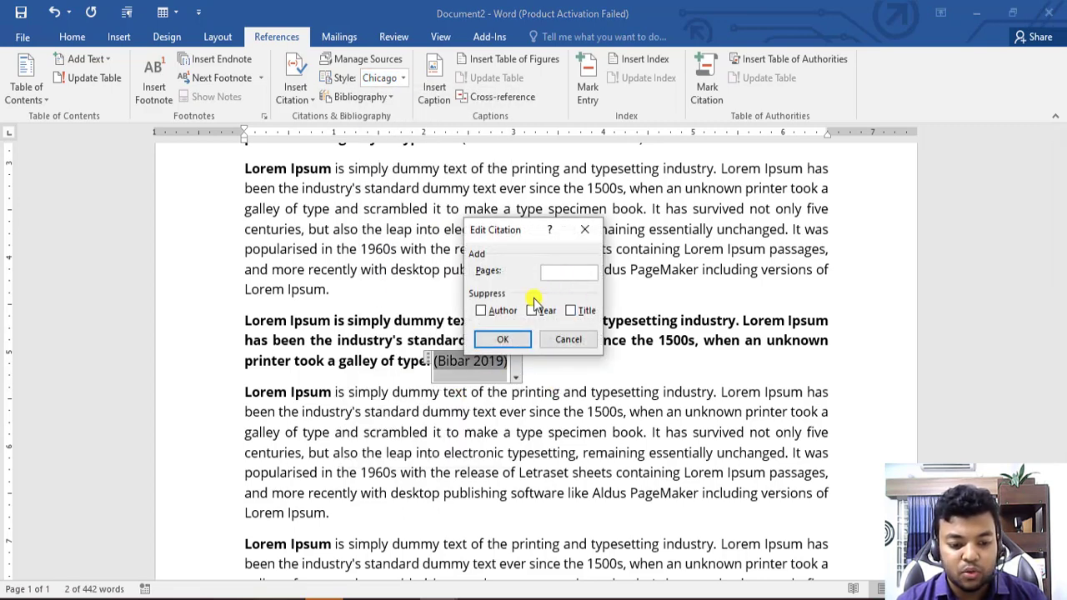
{"action": "left_click", "coordinate": [483, 312]}
{"action": "left_click", "coordinate": [503, 339]}
{"action": "left_click", "coordinate": [682, 392]}
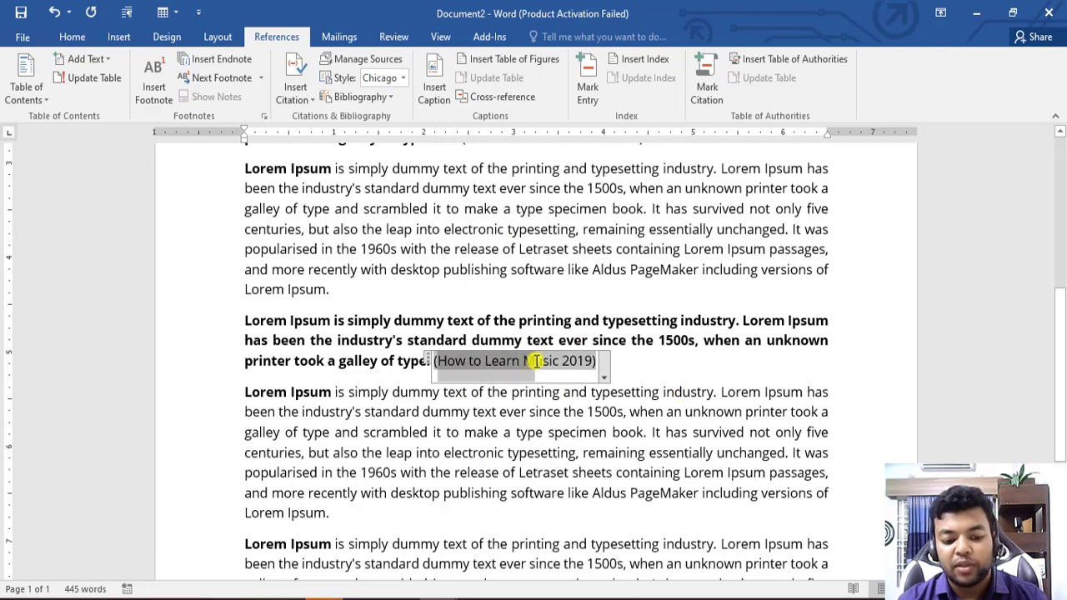
{"action": "left_click_drag", "start_coordinate": [448, 359], "coordinate": [553, 369]}
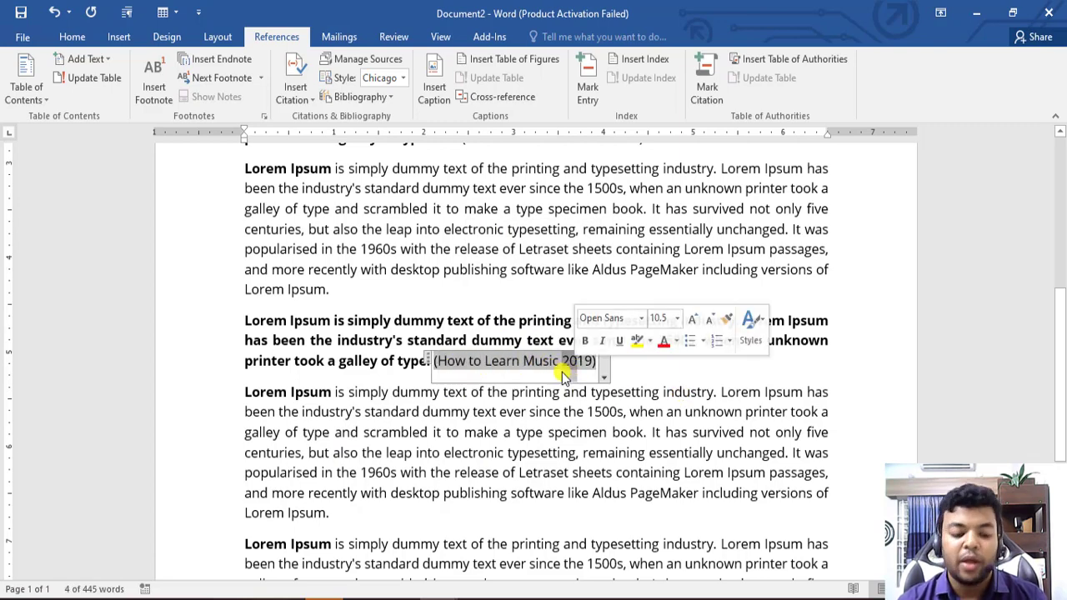
{"action": "left_click", "coordinate": [655, 372]}
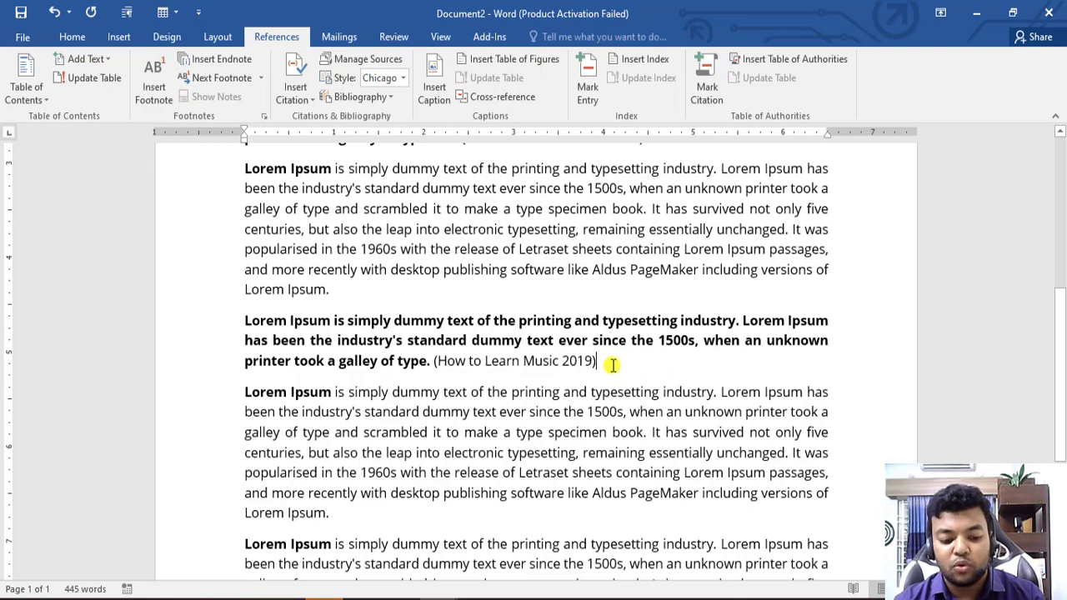
{"action": "scroll", "coordinate": [625, 350], "scroll_direction": "up", "scroll_amount": 2}
{"action": "left_click", "coordinate": [654, 278]}
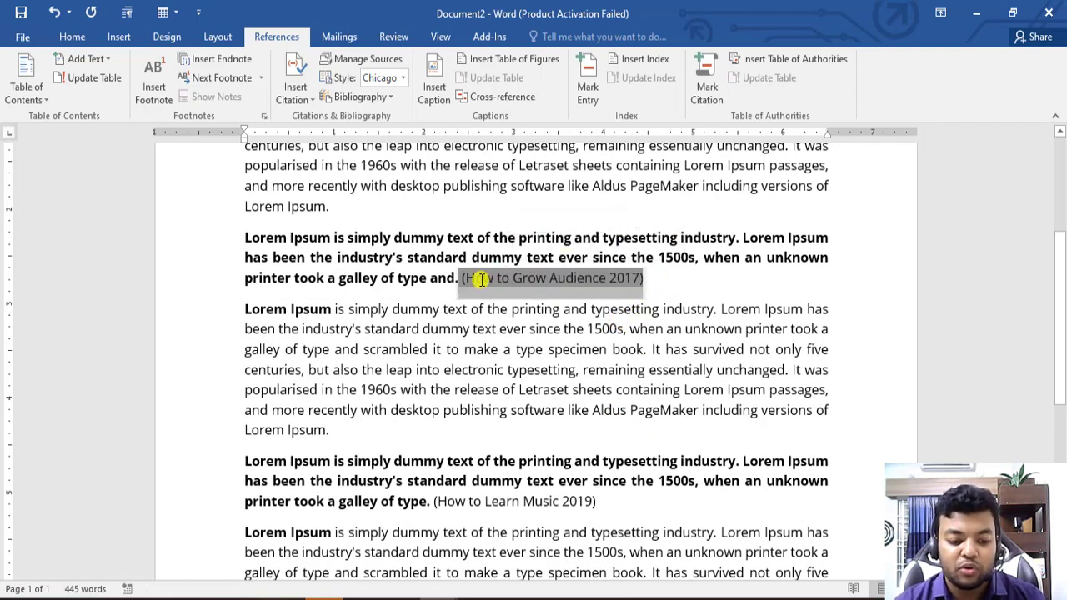
- Try APA and ISO 690 - First Element and Date, then apply ISO 690 - Numerical Reference
{"action": "left_click", "coordinate": [479, 279]}
{"action": "left_click", "coordinate": [403, 78]}
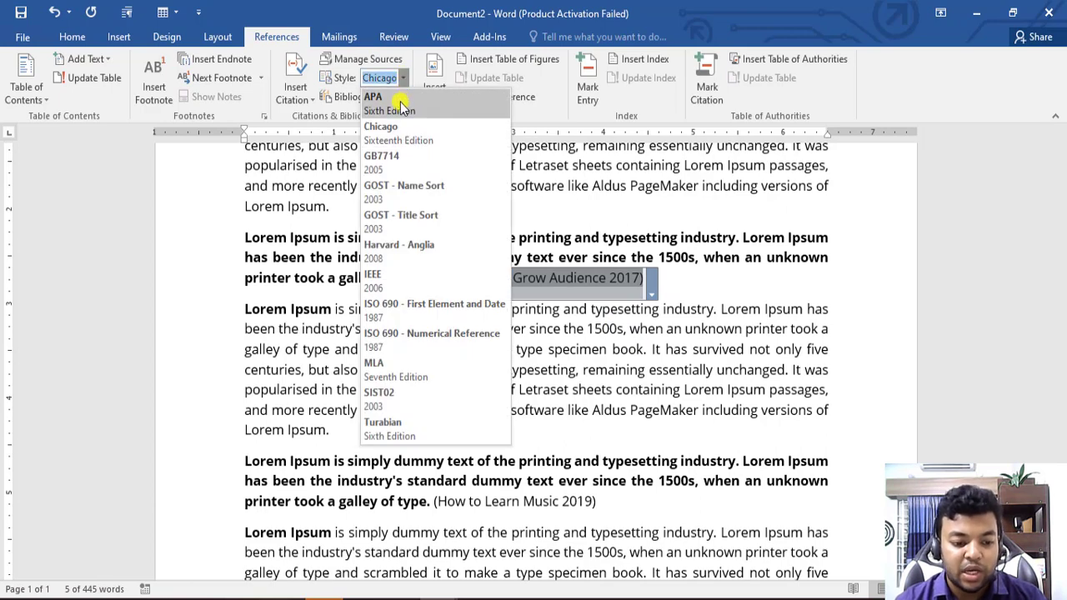
{"action": "left_click", "coordinate": [400, 101]}
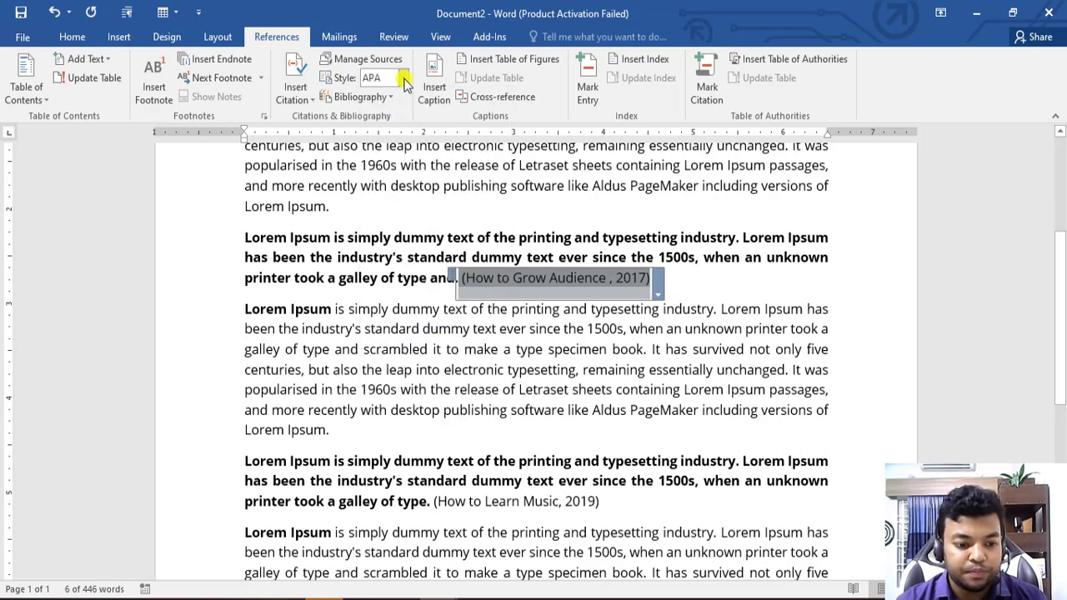
{"action": "left_click", "coordinate": [403, 78]}
{"action": "left_click", "coordinate": [395, 311]}
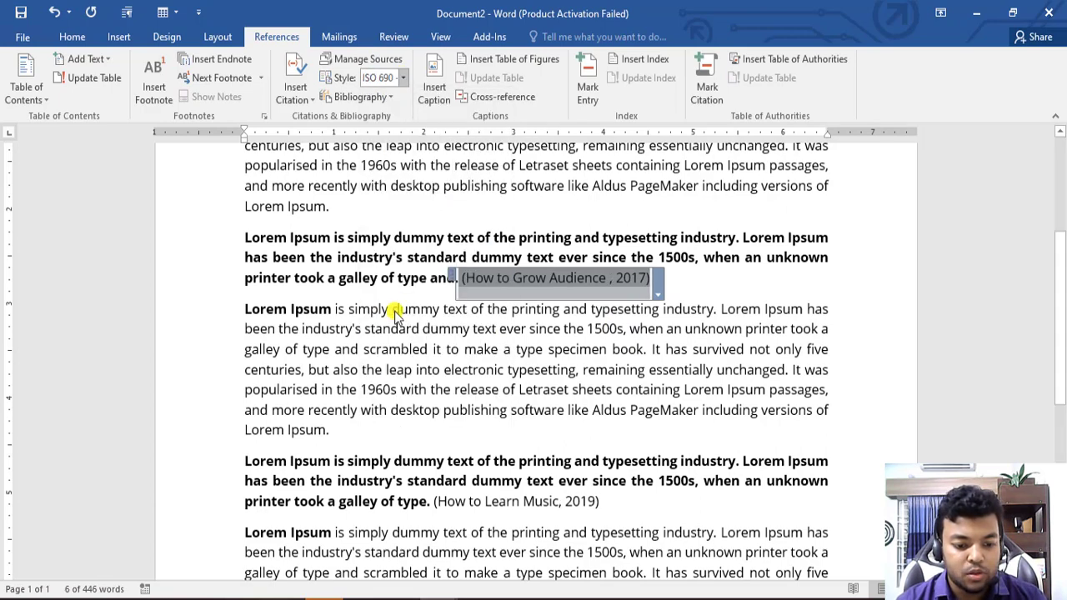
{"action": "left_click", "coordinate": [402, 77]}
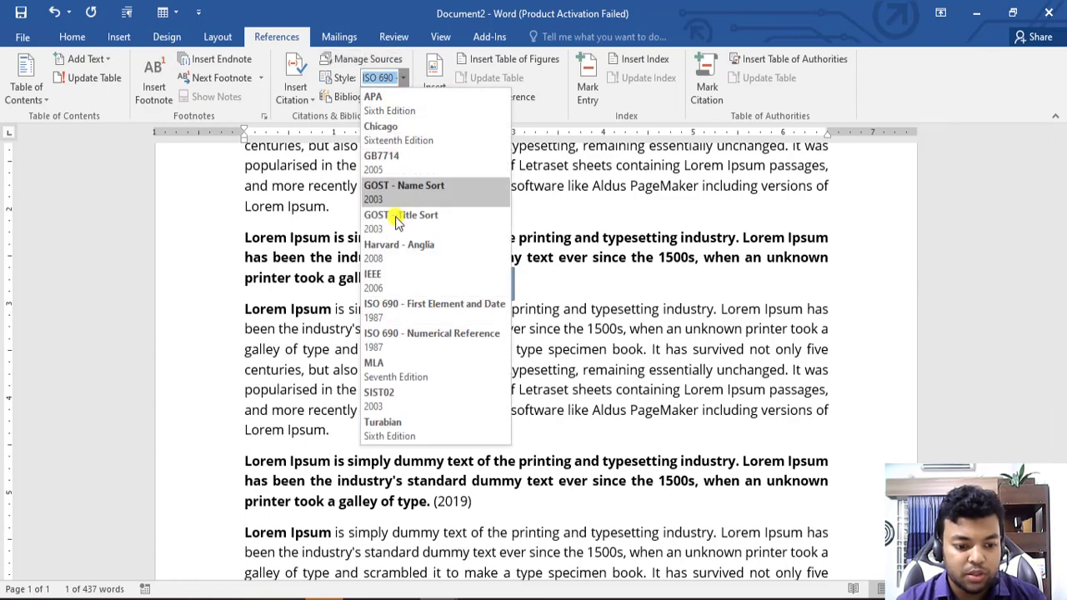
{"action": "left_click", "coordinate": [400, 338]}
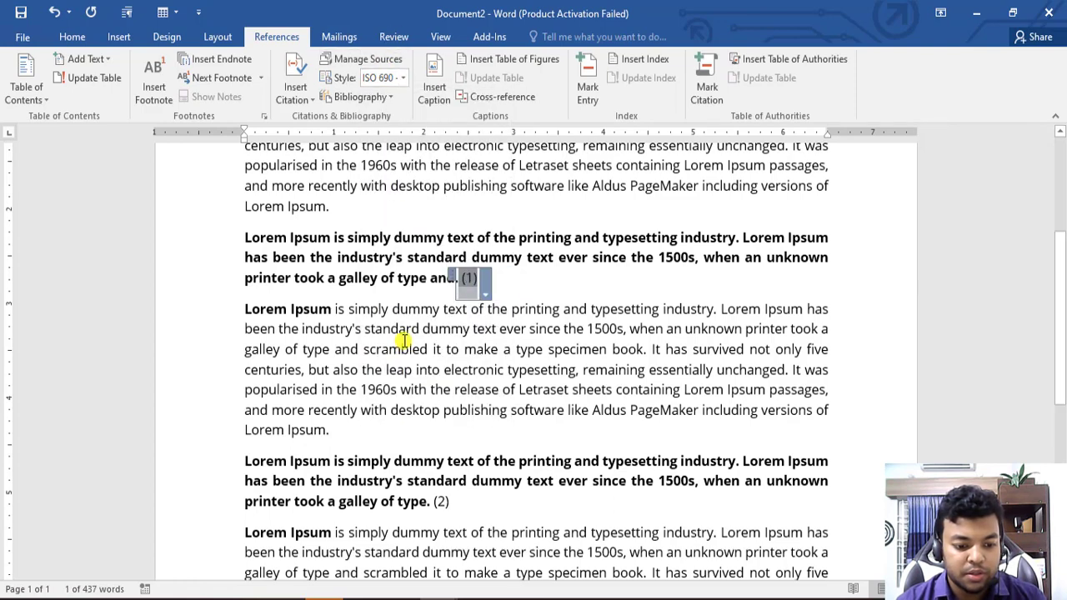
{"action": "left_click", "coordinate": [403, 79]}
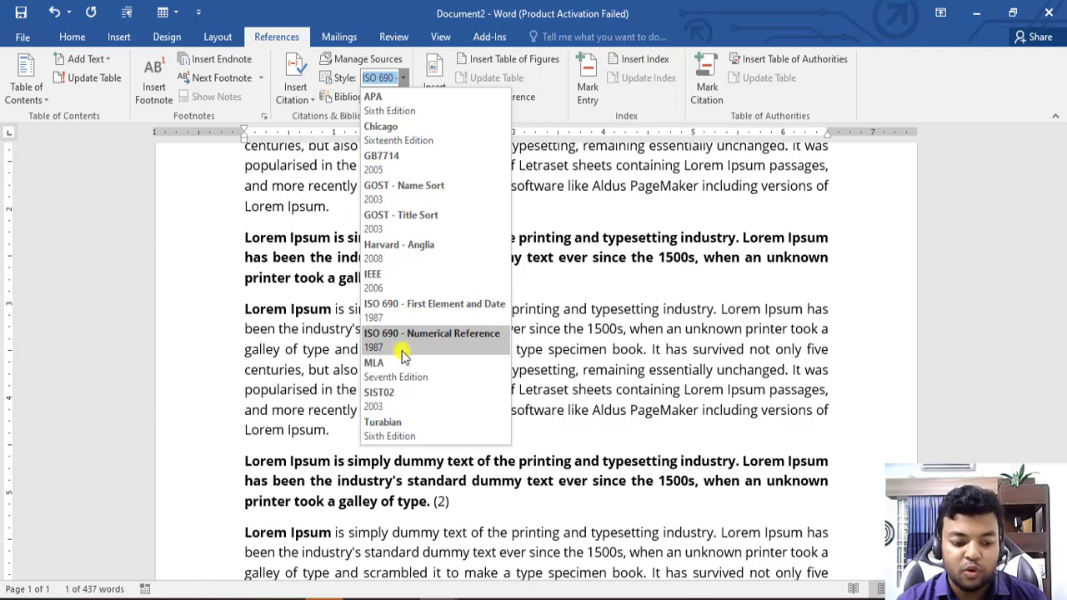
{"action": "left_click", "coordinate": [565, 292]}
- Check the (1) citation, then open the Source Manager from a lower paragraph
{"action": "left_click", "coordinate": [567, 328]}
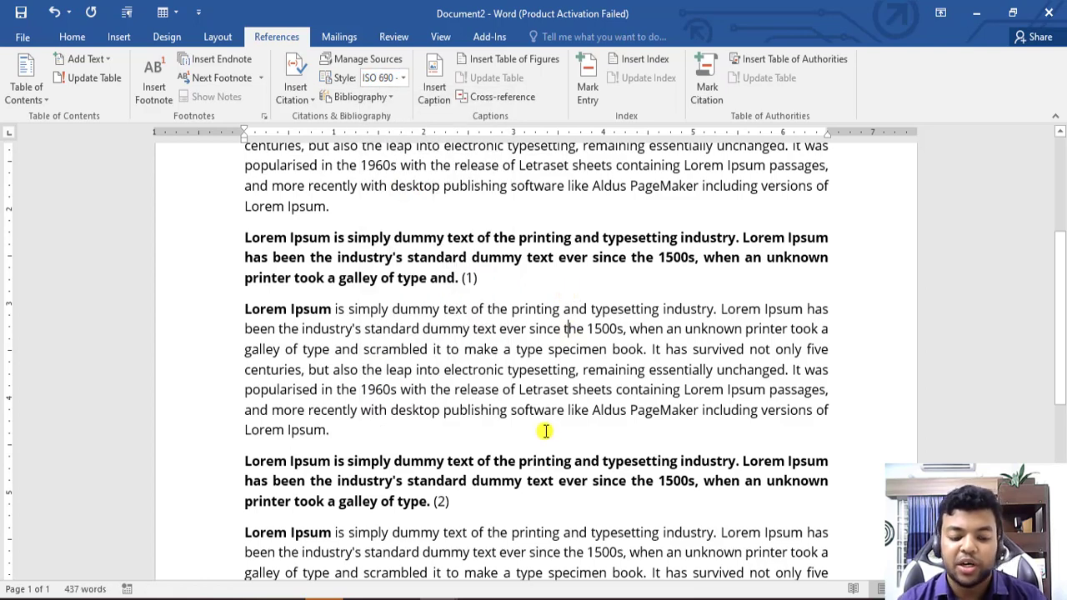
{"action": "left_click", "coordinate": [468, 277]}
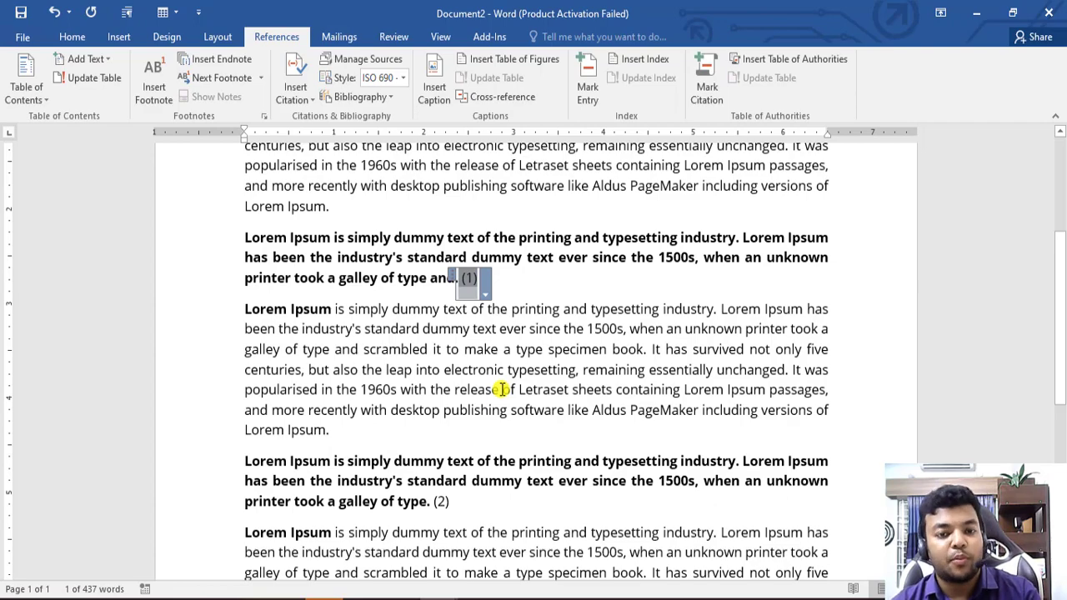
{"action": "left_click", "coordinate": [512, 276]}
{"action": "scroll", "coordinate": [516, 280], "scroll_direction": "down", "scroll_amount": 5}
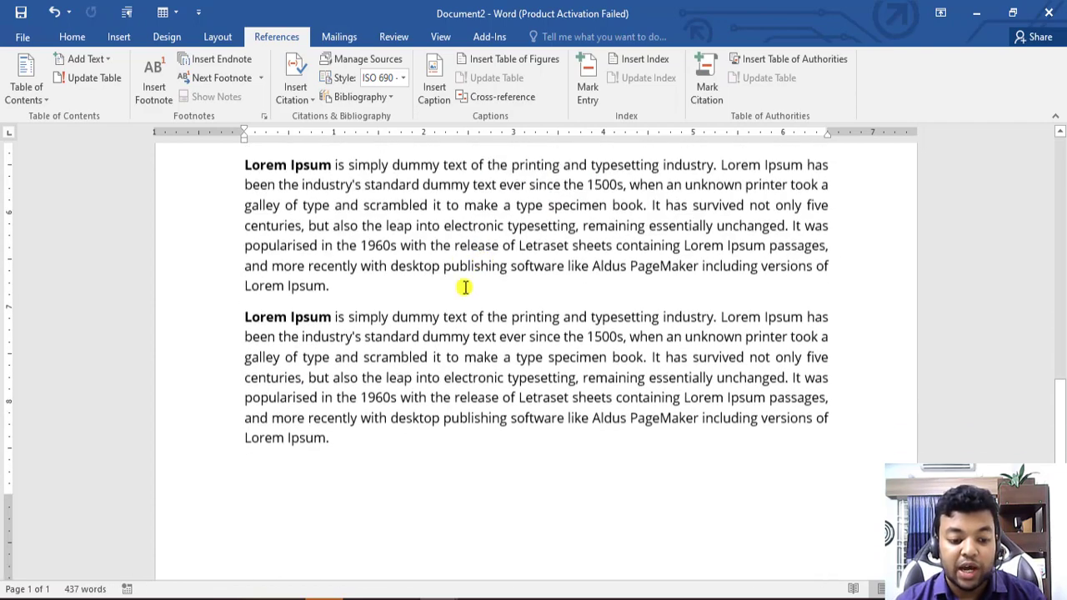
{"action": "left_click", "coordinate": [464, 287]}
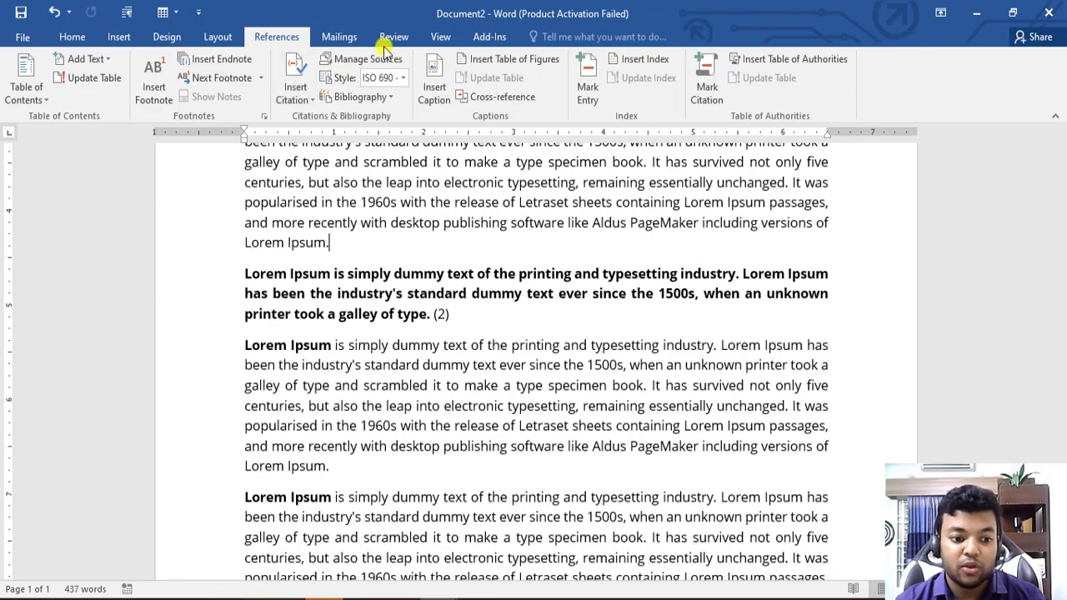
{"action": "left_click", "coordinate": [367, 59]}
- Review both book sources in the Source Manager and close it
{"action": "left_click", "coordinate": [309, 208]}
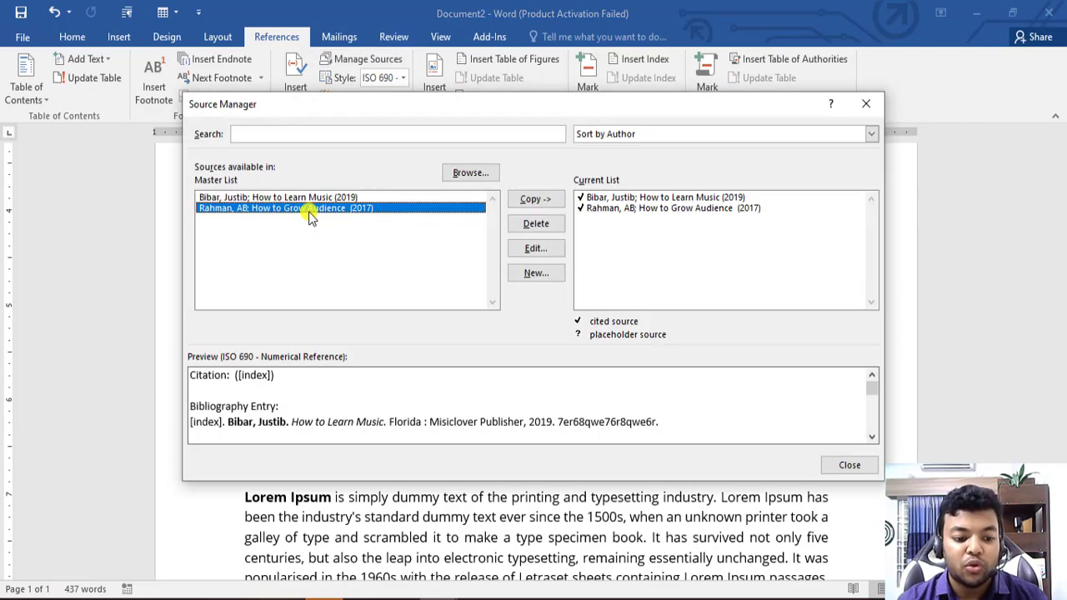
{"action": "left_click", "coordinate": [309, 198]}
{"action": "left_click", "coordinate": [308, 208]}
{"action": "left_click", "coordinate": [865, 104]}
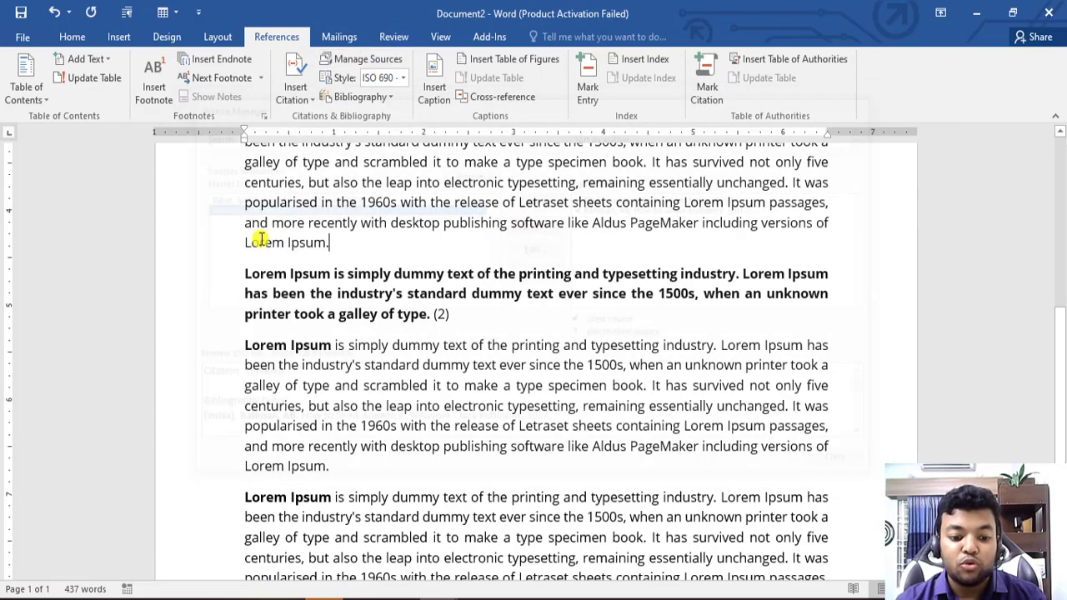
- Copy the paragraph's last lines into a new bold paragraph starting 'popularised in the 1960s'
{"action": "scroll", "coordinate": [495, 374], "scroll_direction": "down", "scroll_amount": 2}
{"action": "scroll", "coordinate": [375, 340], "scroll_direction": "down", "scroll_amount": 2}
{"action": "left_click", "coordinate": [341, 329]}
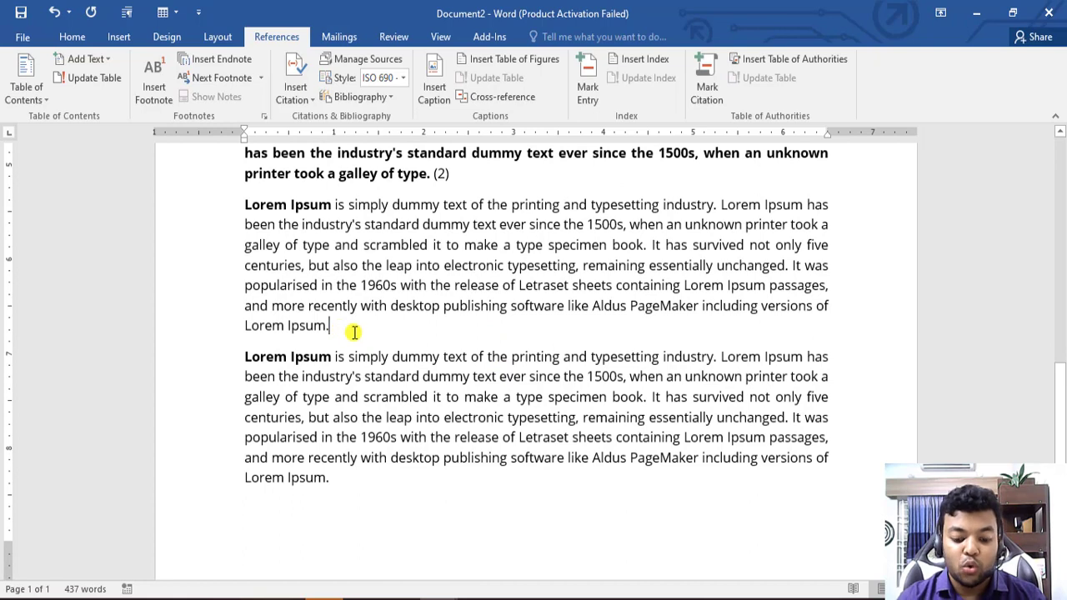
{"action": "key", "text": "Return"}
{"action": "left_click_drag", "start_coordinate": [338, 338], "coordinate": [239, 288]}
{"action": "key", "text": "ctrl+c"}
{"action": "left_click", "coordinate": [345, 345]}
{"action": "key", "text": "Return"}
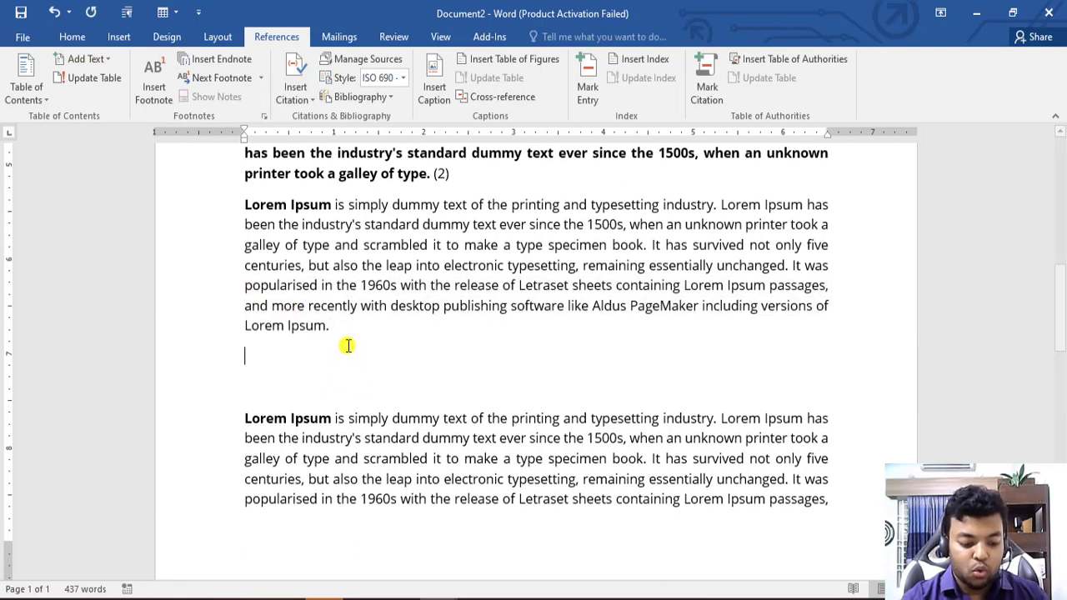
{"action": "key", "text": "ctrl+v"}
{"action": "left_click_drag", "start_coordinate": [342, 427], "coordinate": [261, 387]}
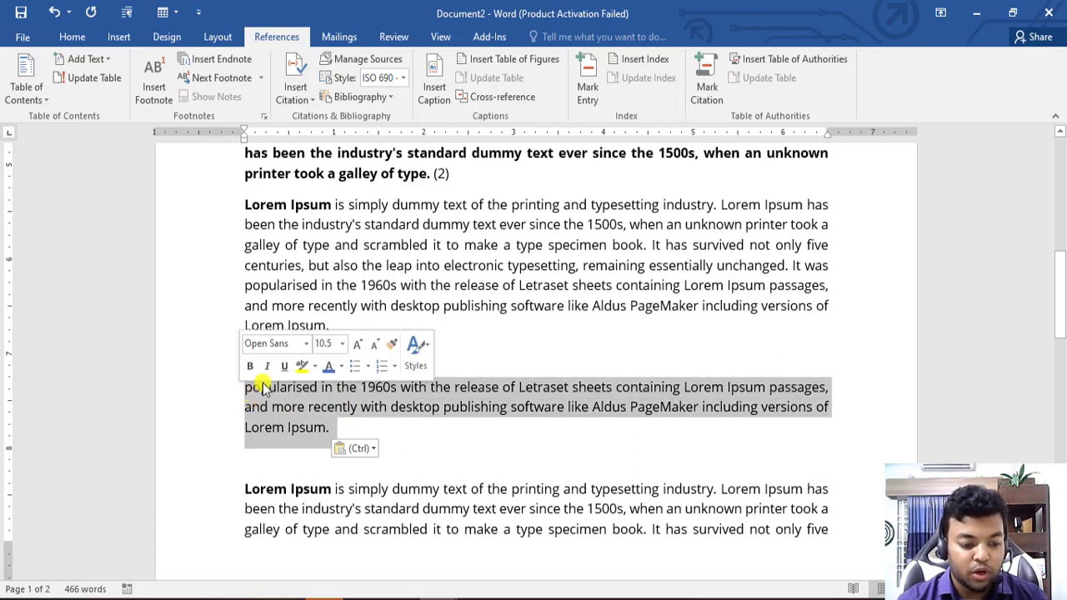
{"action": "left_click", "coordinate": [249, 365]}
{"action": "left_click", "coordinate": [592, 420]}
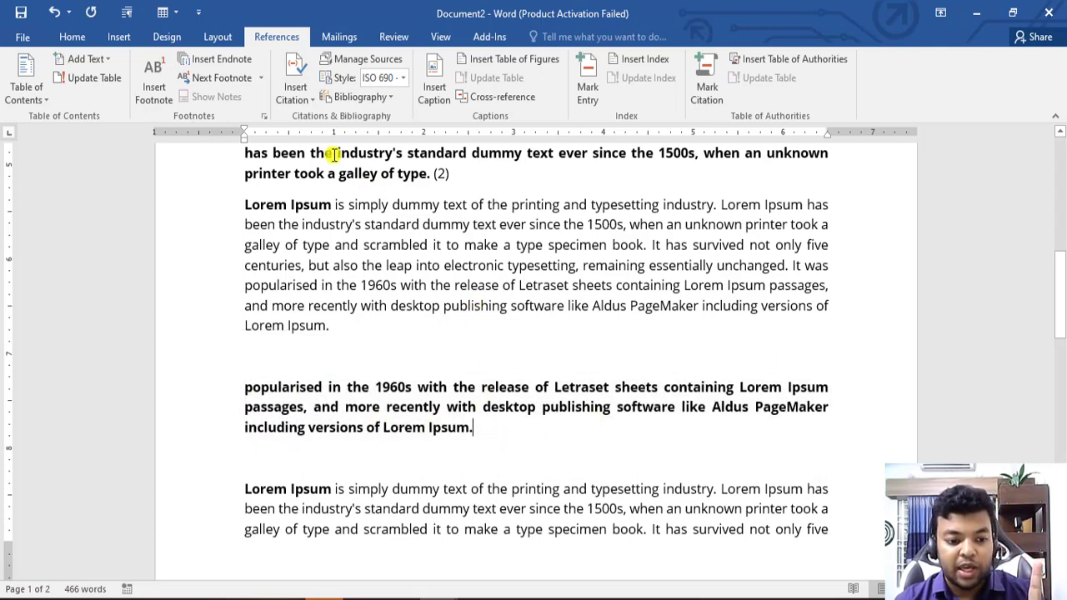
- Cite How to Grow Audience at the end of the new bold paragraph
{"action": "left_click", "coordinate": [299, 91]}
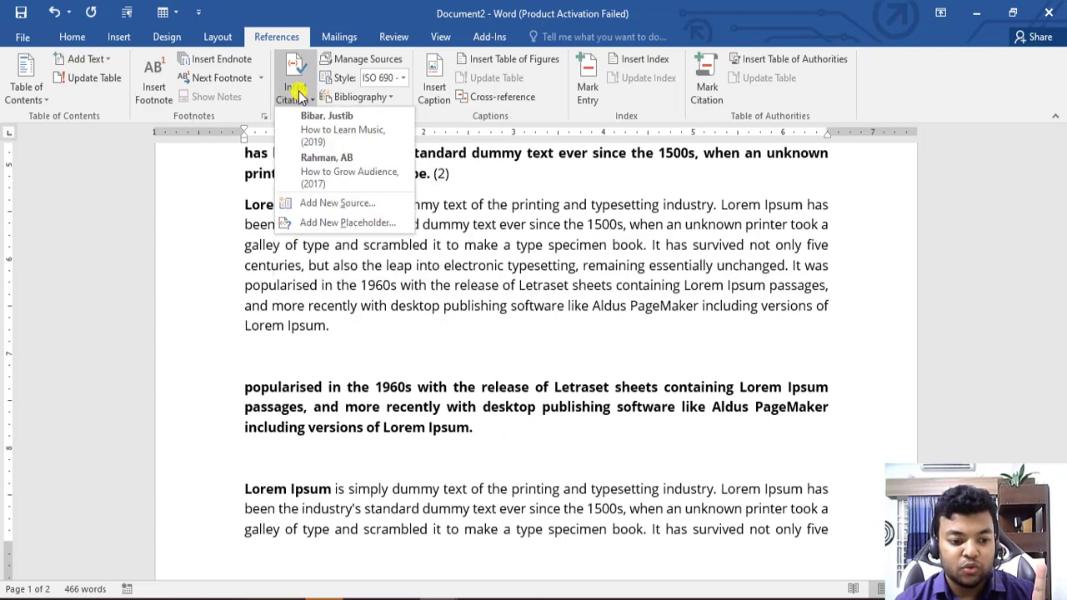
{"action": "left_click", "coordinate": [331, 171]}
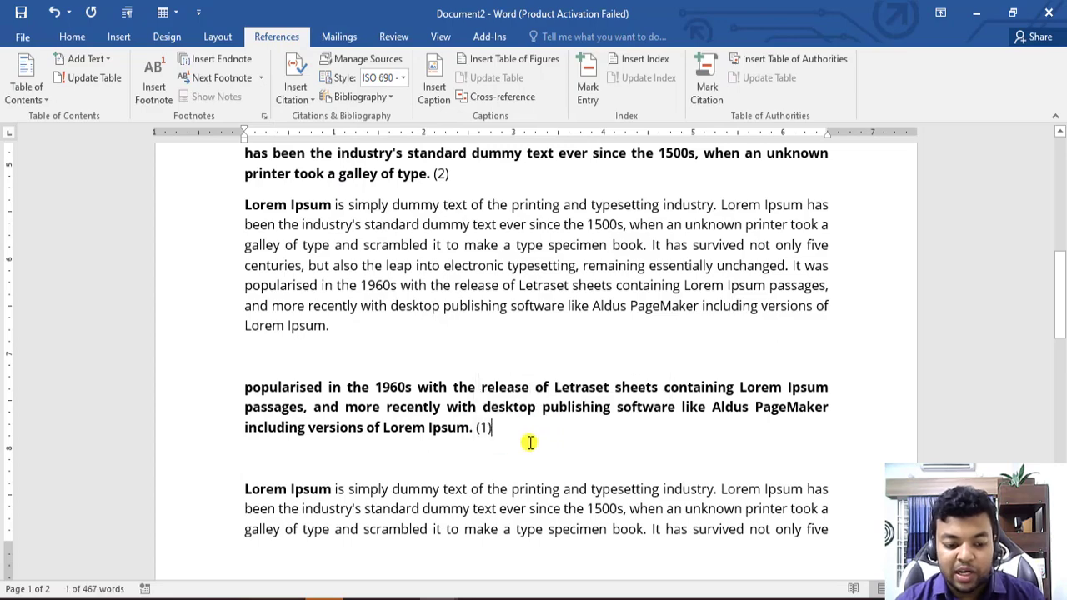
{"action": "scroll", "coordinate": [525, 440], "scroll_direction": "up", "scroll_amount": 5}
- Scroll to the end of the document and add a blank line there
{"action": "scroll", "coordinate": [493, 353], "scroll_direction": "down", "scroll_amount": 4}
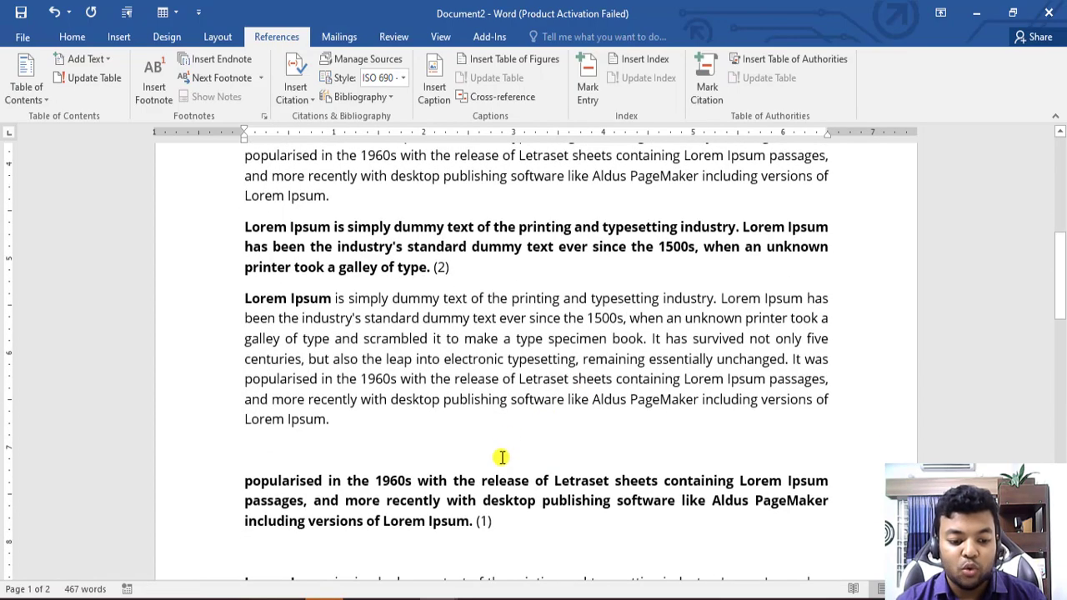
{"action": "scroll", "coordinate": [500, 233], "scroll_direction": "up", "scroll_amount": 5}
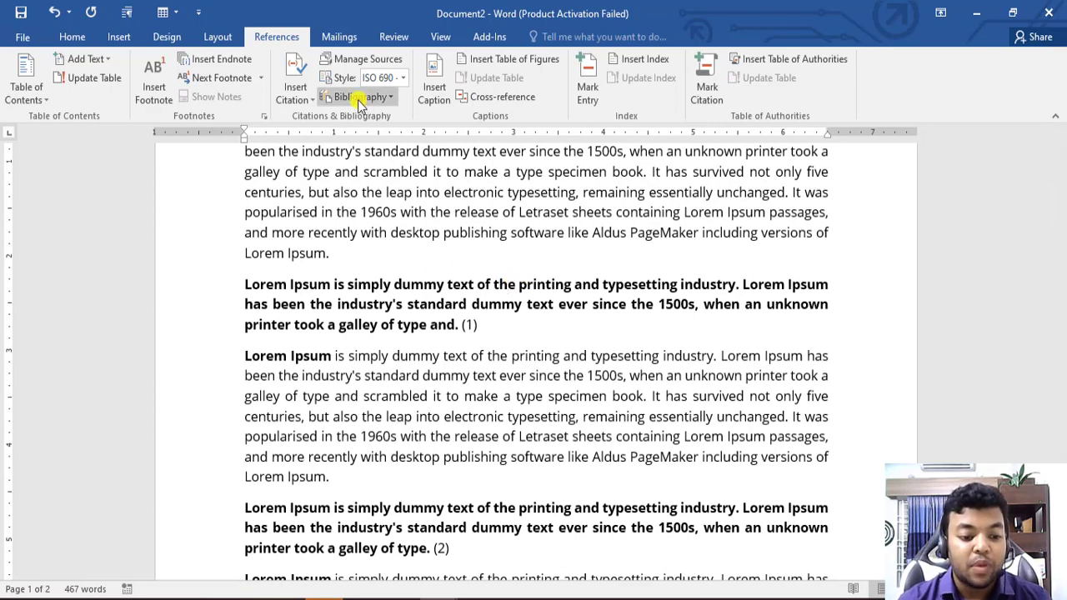
{"action": "scroll", "coordinate": [545, 265], "scroll_direction": "down", "scroll_amount": 2}
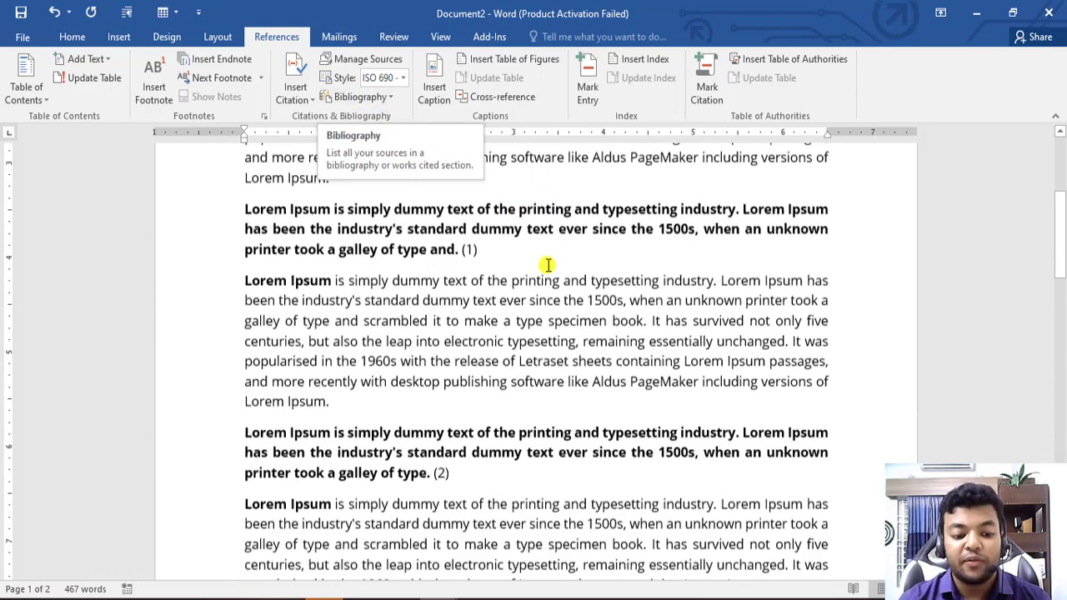
{"action": "scroll", "coordinate": [541, 275], "scroll_direction": "down", "scroll_amount": 5}
{"action": "scroll", "coordinate": [525, 293], "scroll_direction": "down", "scroll_amount": 5}
{"action": "scroll", "coordinate": [366, 225], "scroll_direction": "down", "scroll_amount": 3}
{"action": "left_click", "coordinate": [365, 225]}
{"action": "scroll", "coordinate": [358, 212], "scroll_direction": "up", "scroll_amount": 1}
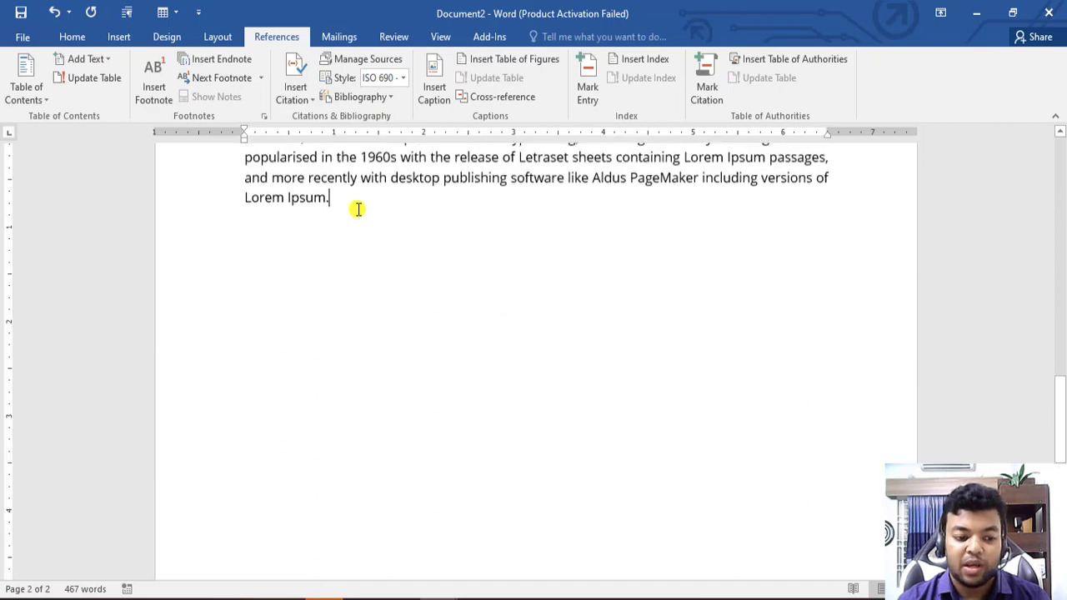
{"action": "key", "text": "Return"}
{"action": "key", "text": "Return"}
{"action": "key", "text": "Return"}
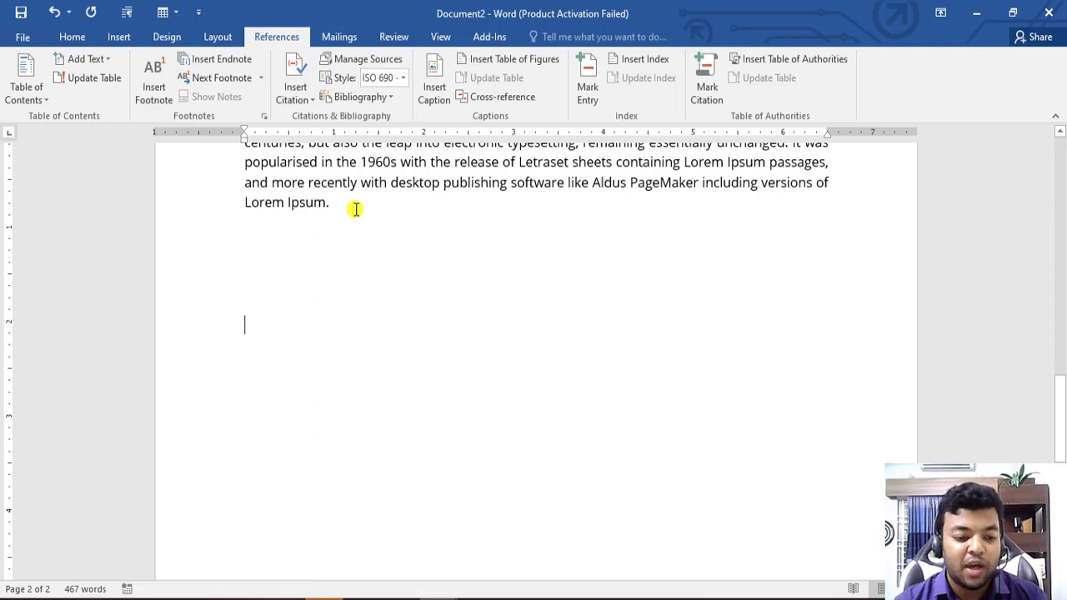
- Insert a trial Bibliography listing both sources and select its two entries
{"action": "left_click", "coordinate": [379, 97]}
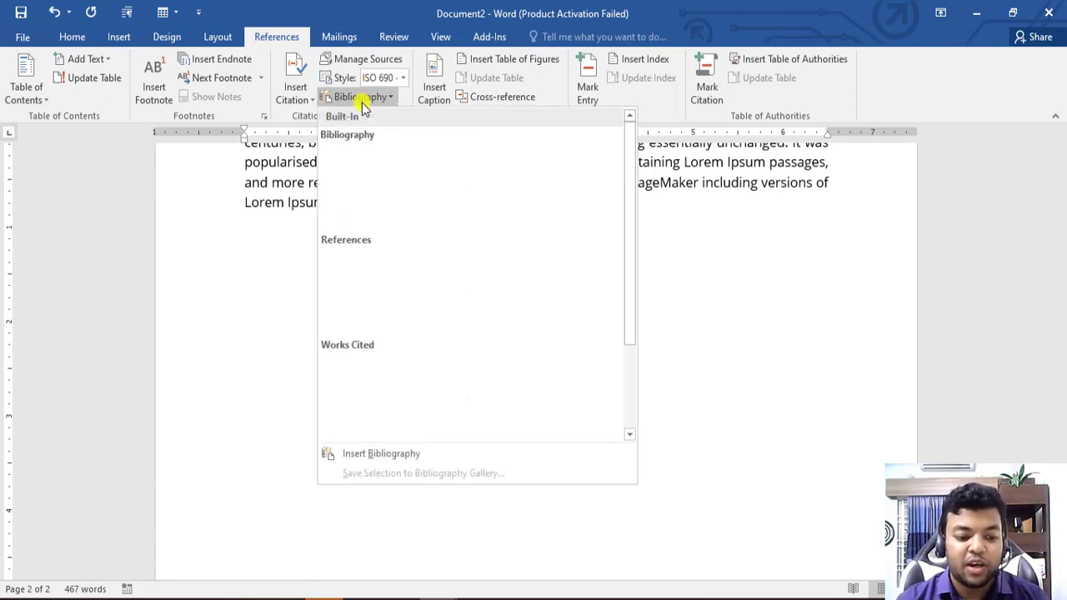
{"action": "left_click", "coordinate": [351, 167]}
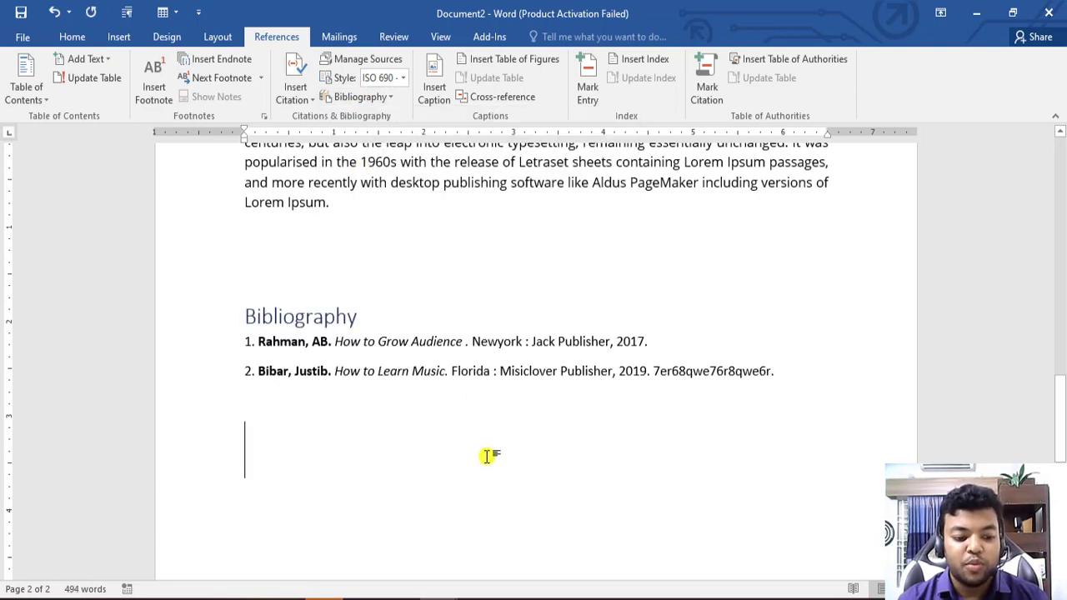
{"action": "left_click", "coordinate": [313, 341]}
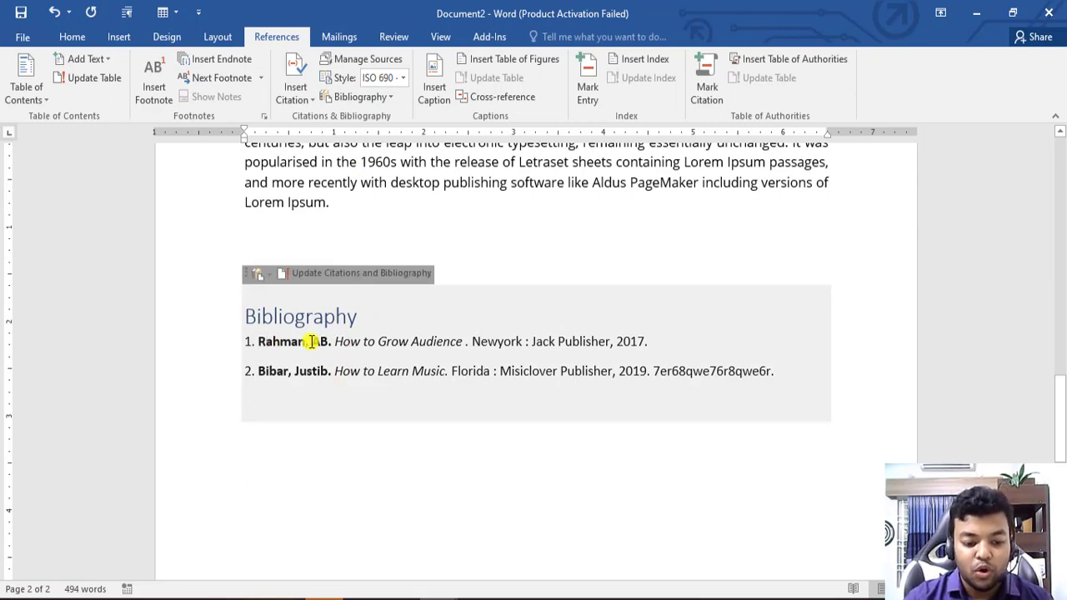
{"action": "left_click_drag", "start_coordinate": [312, 342], "coordinate": [269, 371]}
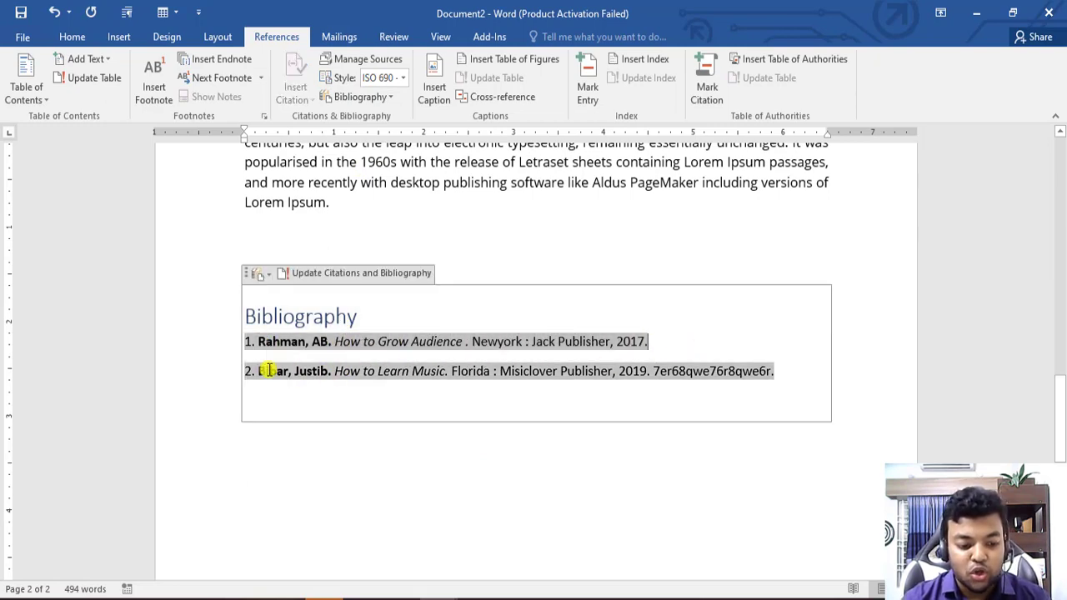
{"action": "left_click_drag", "start_coordinate": [268, 371], "coordinate": [804, 371]}
{"action": "left_click", "coordinate": [808, 402]}
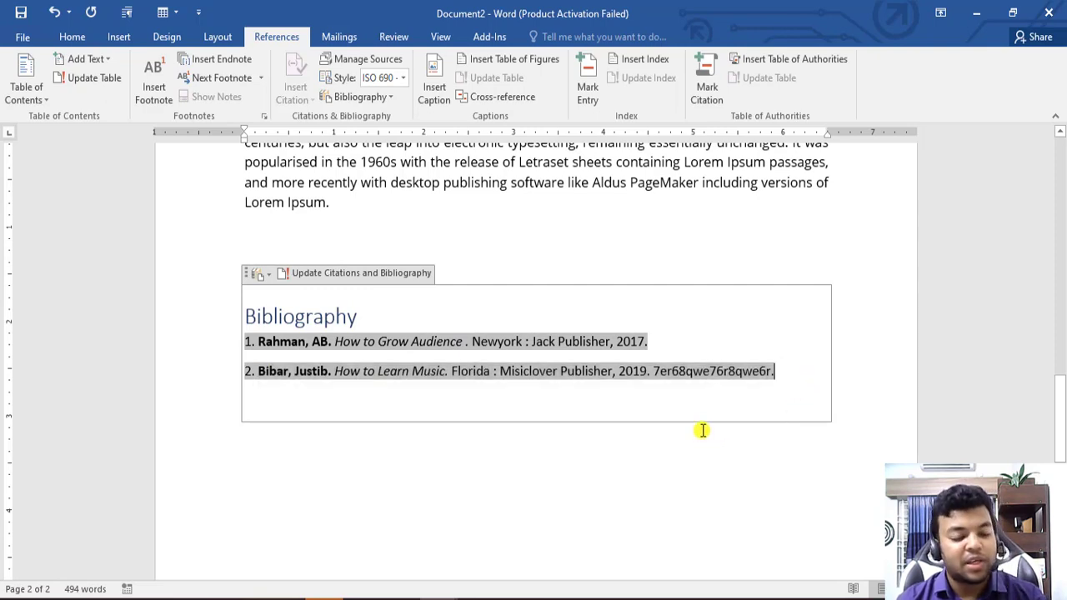
- Place the cursor below the bibliography and undo the bibliography insertion
{"action": "left_click", "coordinate": [663, 408]}
{"action": "left_click", "coordinate": [867, 450]}
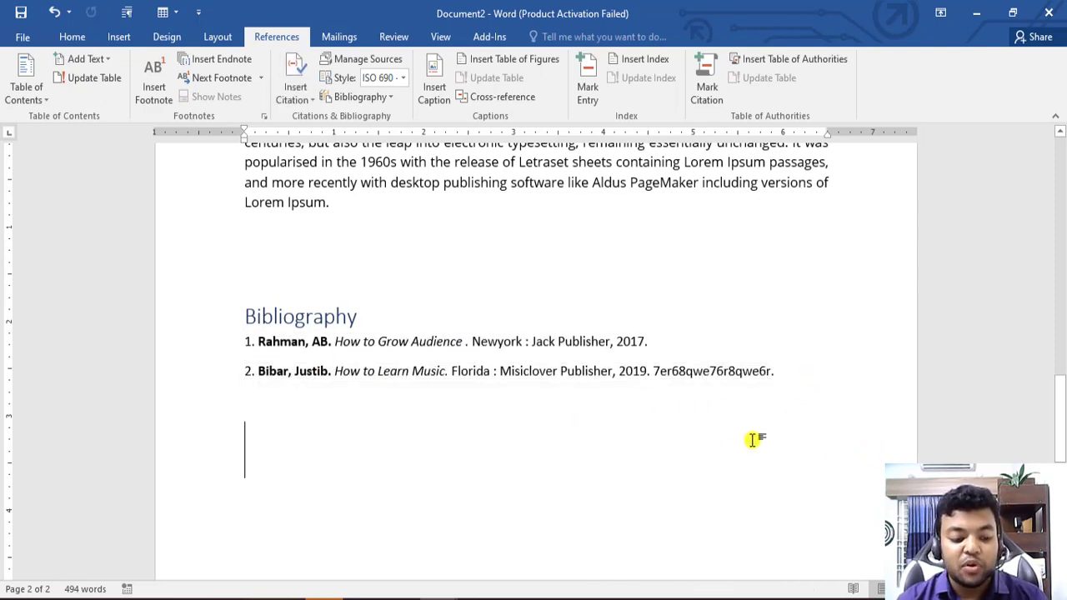
{"action": "key", "text": "ctrl+z"}
- Insert a bibliography under a References heading, then select and delete it
{"action": "left_click", "coordinate": [375, 97]}
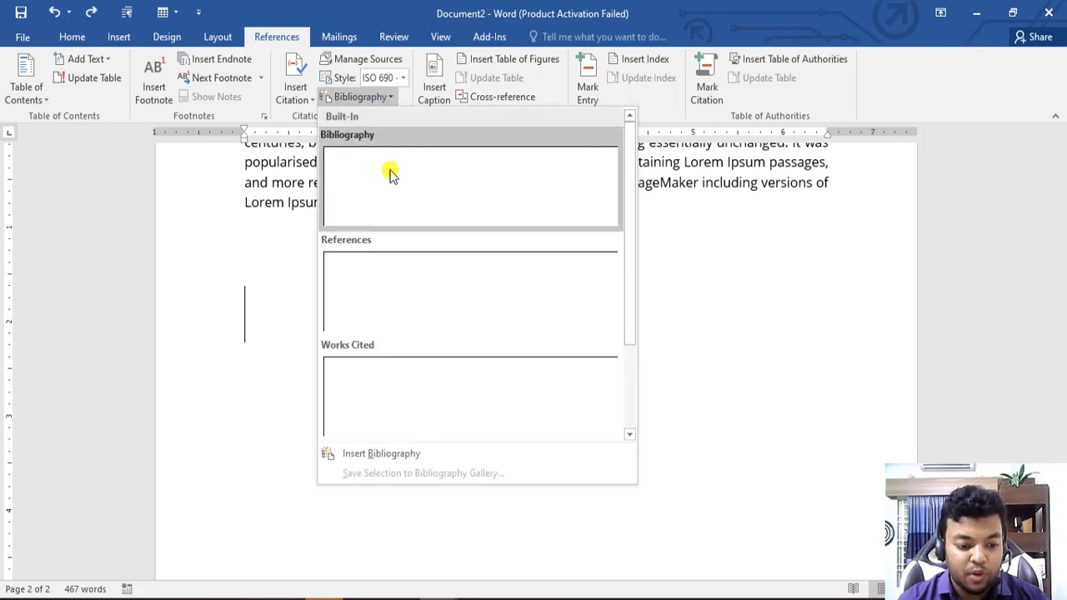
{"action": "left_click", "coordinate": [399, 281]}
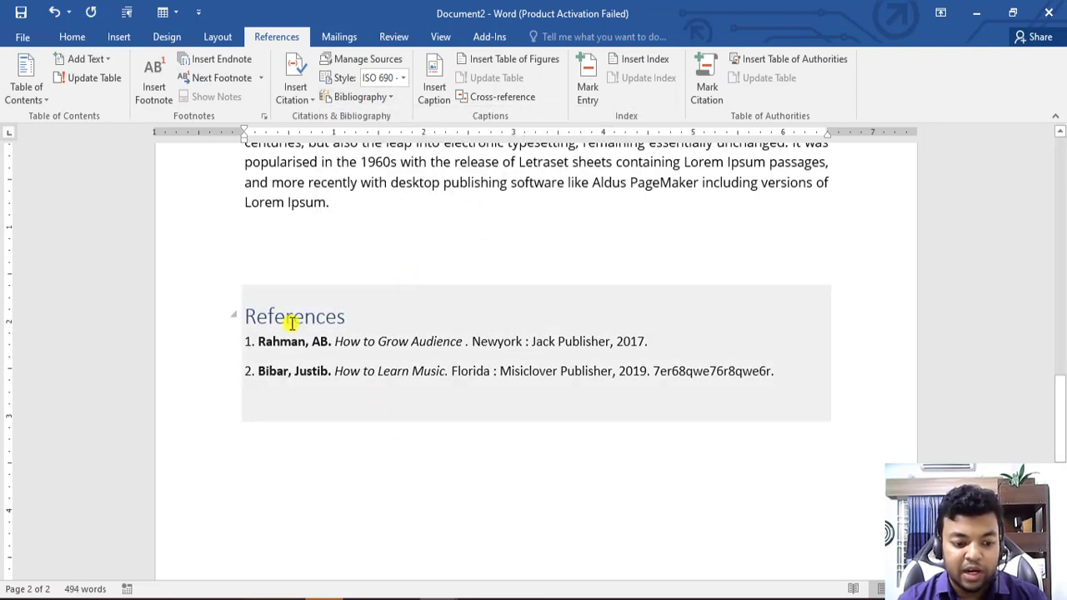
{"action": "left_click", "coordinate": [292, 324]}
{"action": "left_click_drag", "start_coordinate": [245, 341], "coordinate": [805, 372]}
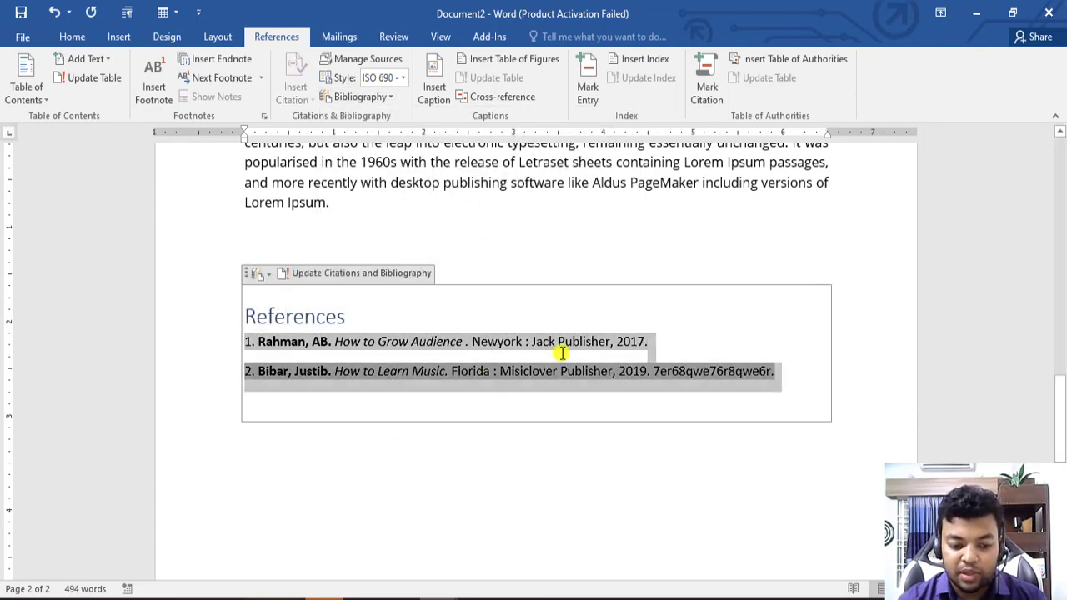
{"action": "key", "text": "Delete"}
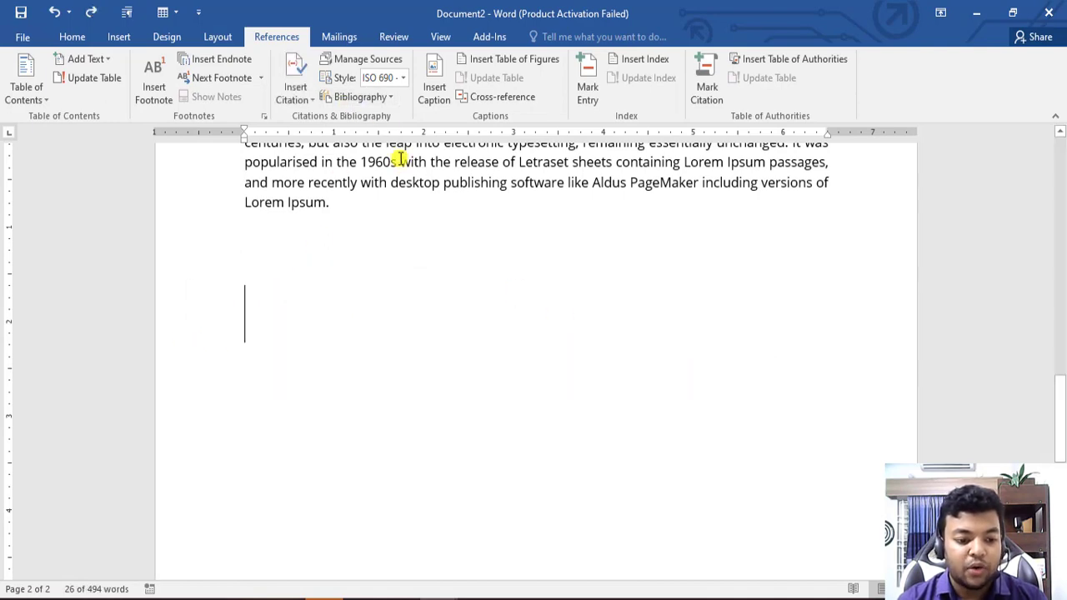
- Try a Works Cited bibliography and undo it
{"action": "left_click", "coordinate": [367, 97]}
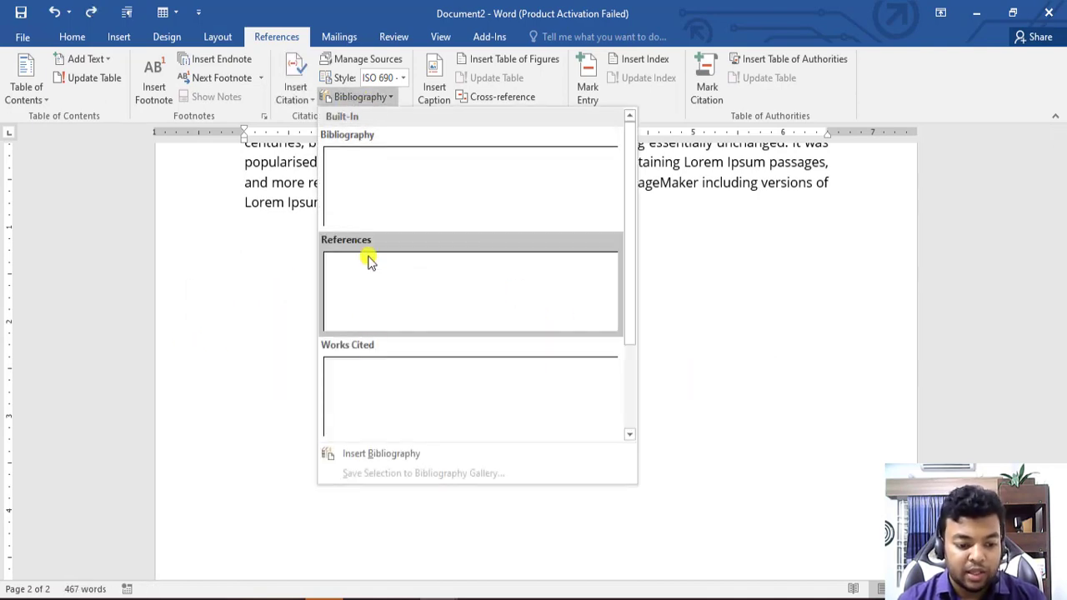
{"action": "left_click", "coordinate": [369, 373]}
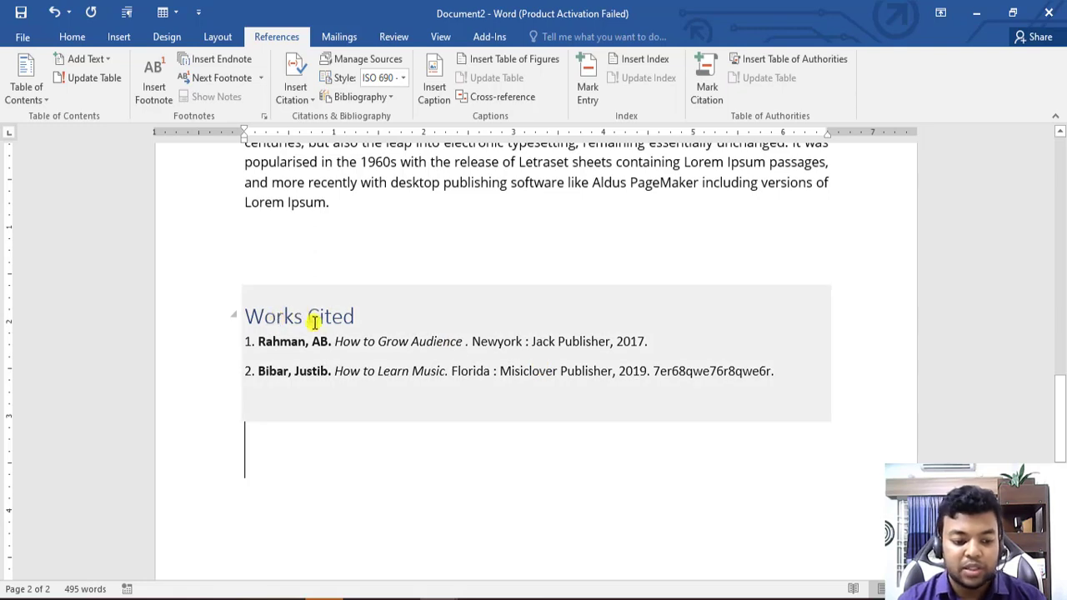
{"action": "key", "text": "ctrl+z"}
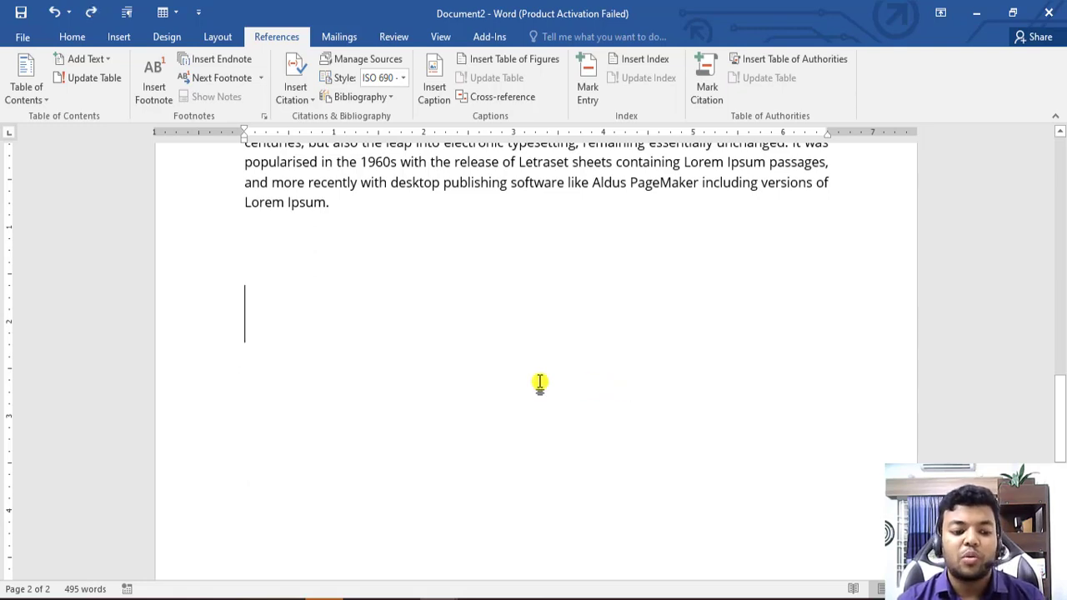
{"action": "key", "text": "ctrl+z"}
- On a new line, insert the built-in Bibliography listing How to Grow Audience and How to Learn Music
{"action": "key", "text": "Return"}
{"action": "key", "text": "Return"}
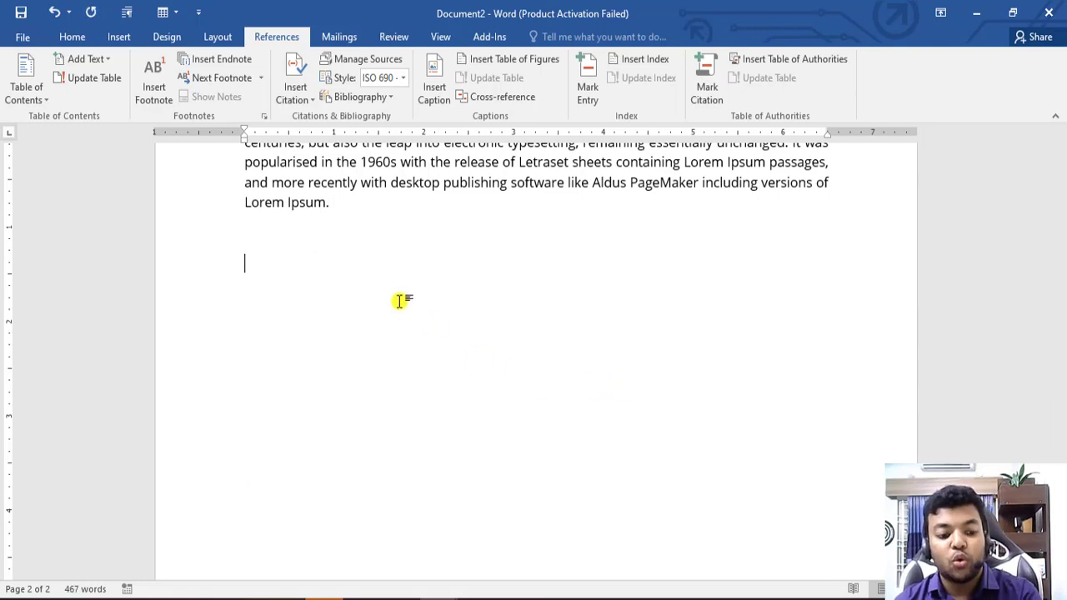
{"action": "left_click", "coordinate": [367, 96]}
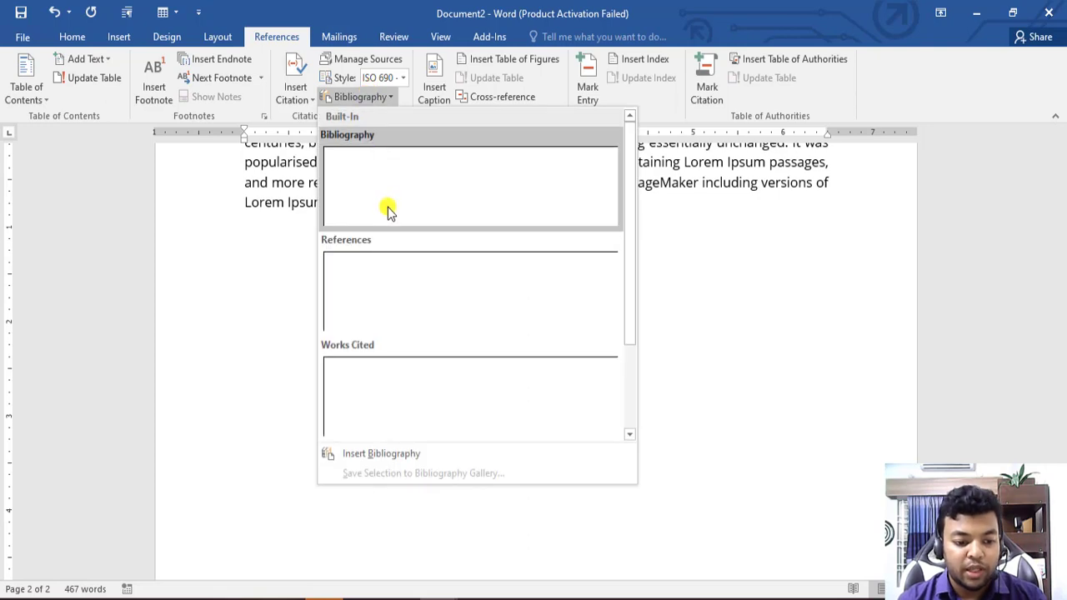
{"action": "left_click", "coordinate": [387, 210]}
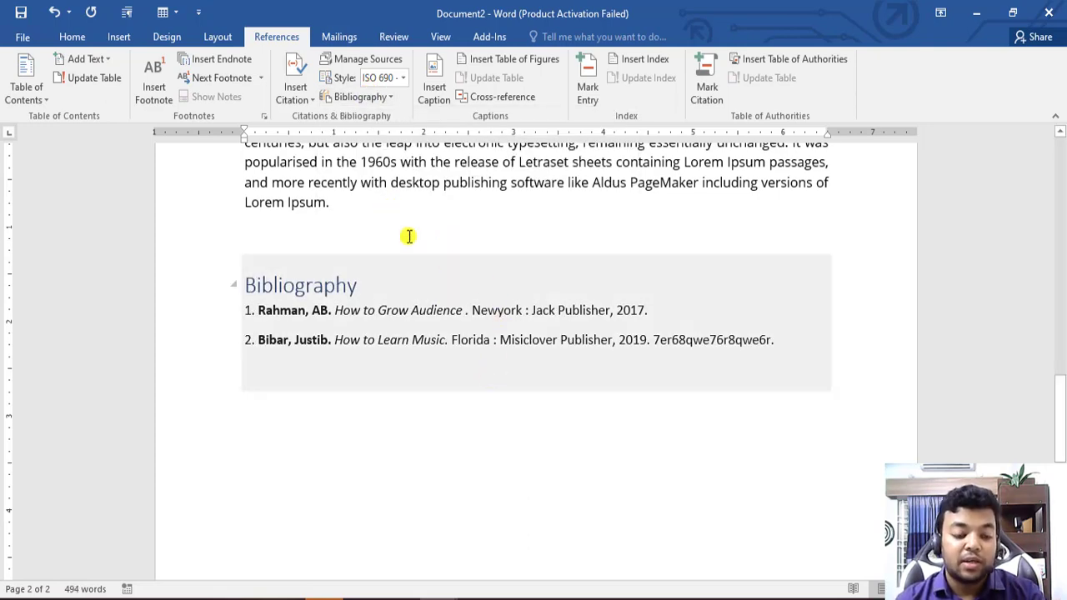
- Open the How to Grow Audience source from Manage Sources and change its year to 2018
{"action": "left_click", "coordinate": [363, 60]}
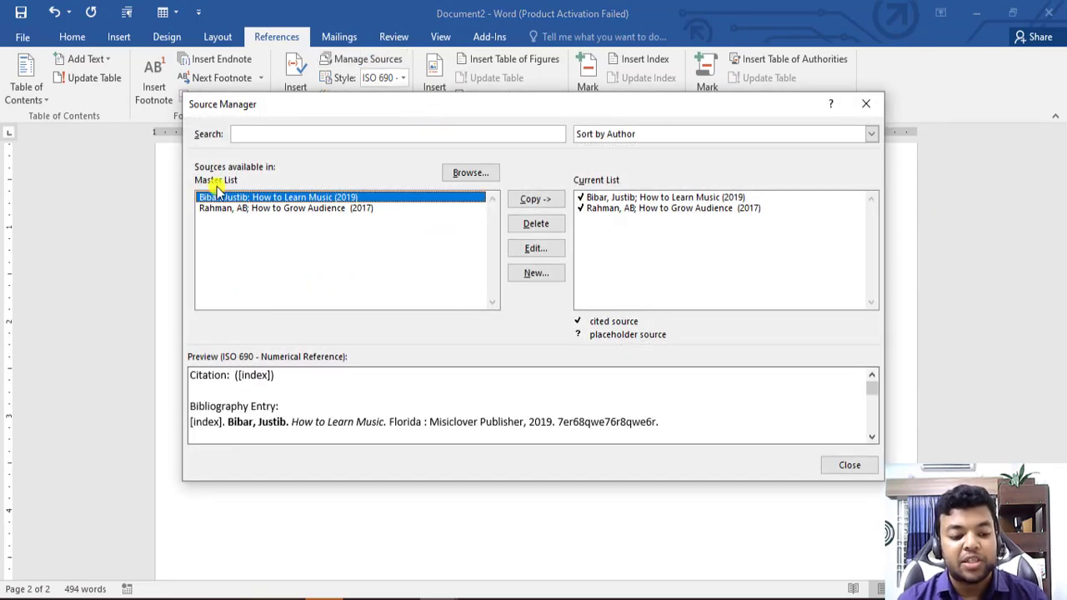
{"action": "left_click", "coordinate": [252, 210]}
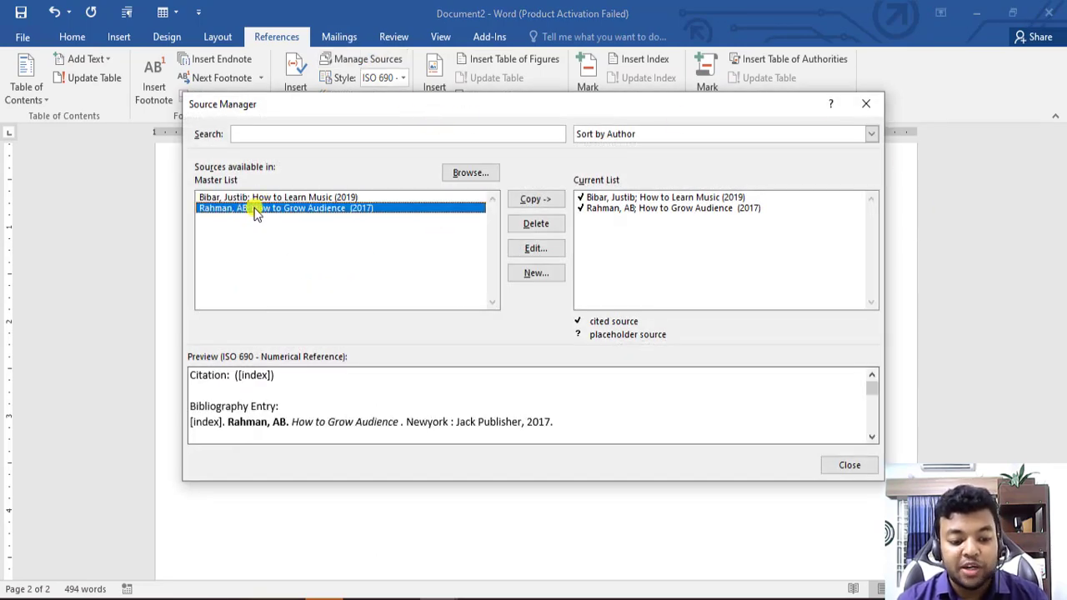
{"action": "left_click", "coordinate": [536, 250]}
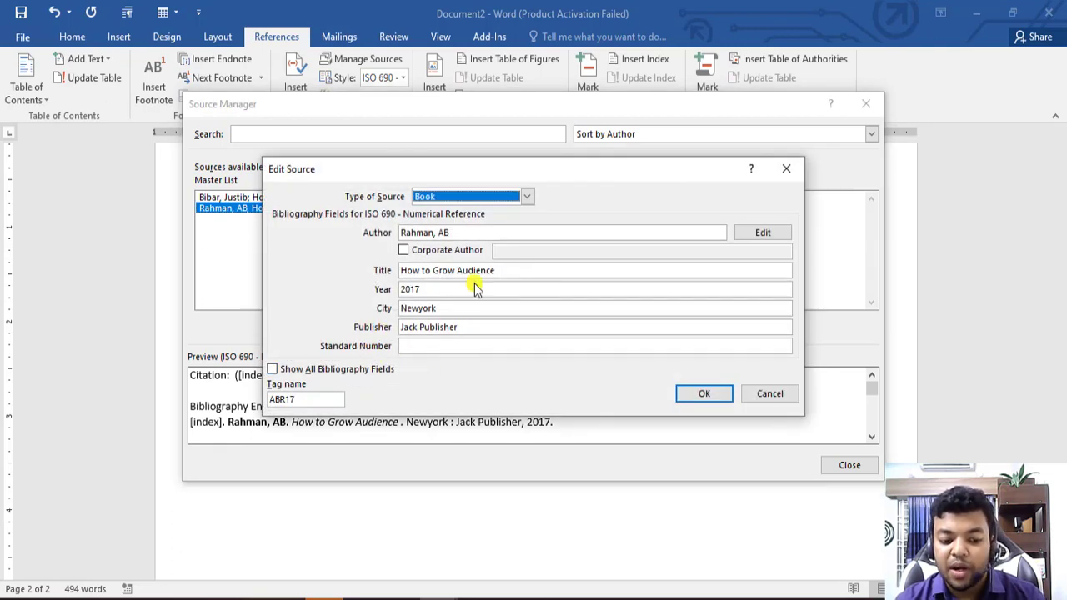
{"action": "left_click_drag", "start_coordinate": [503, 270], "coordinate": [478, 268]}
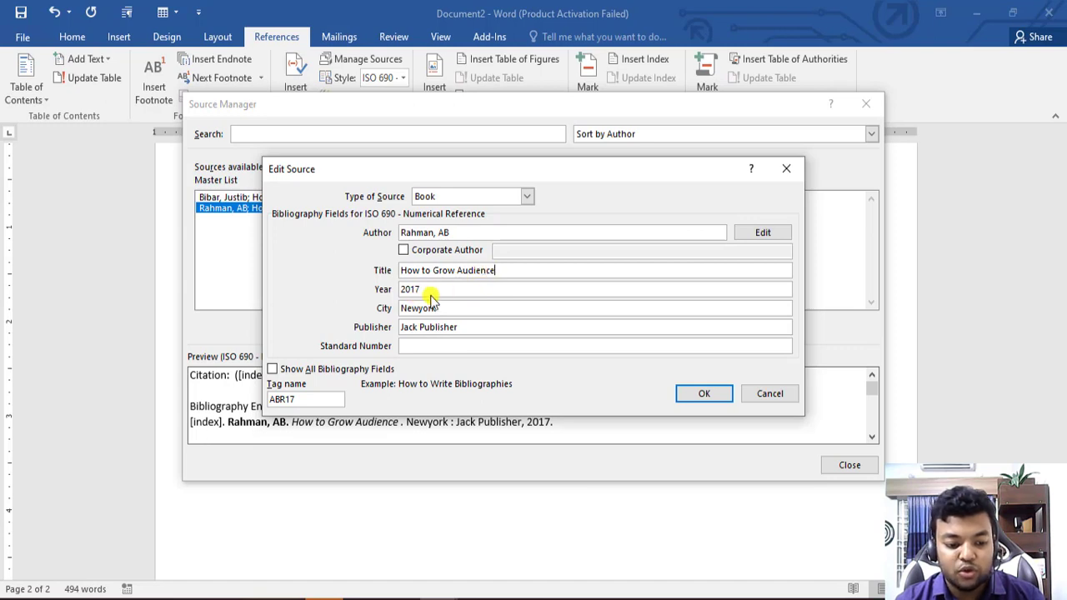
{"action": "left_click", "coordinate": [446, 291]}
{"action": "type", "text": "2018"}
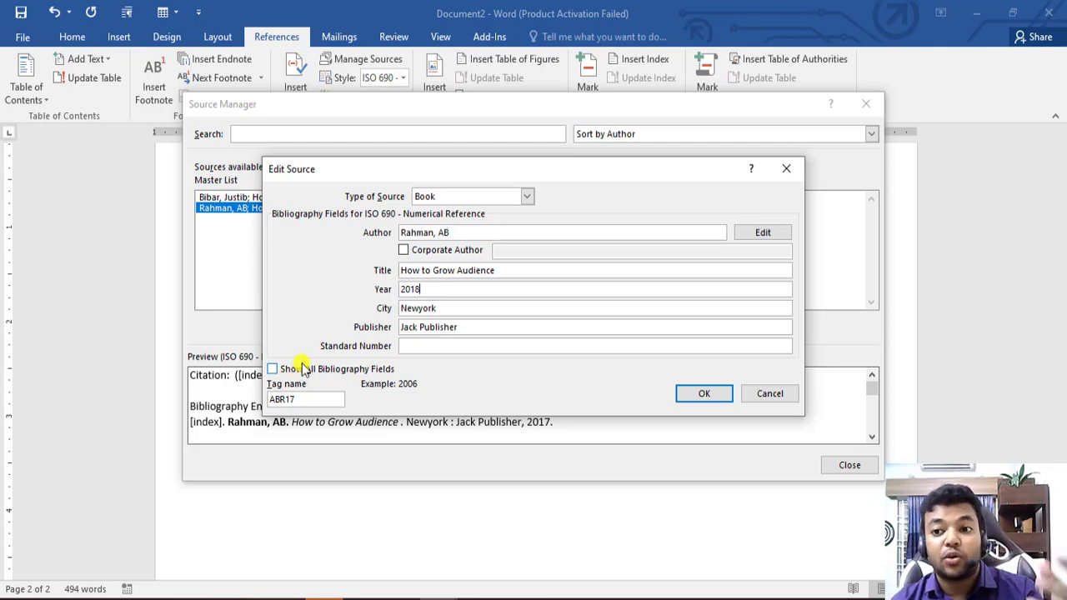
- Show all bibliography fields for the source and look through them, including Pages
{"action": "left_click", "coordinate": [274, 369]}
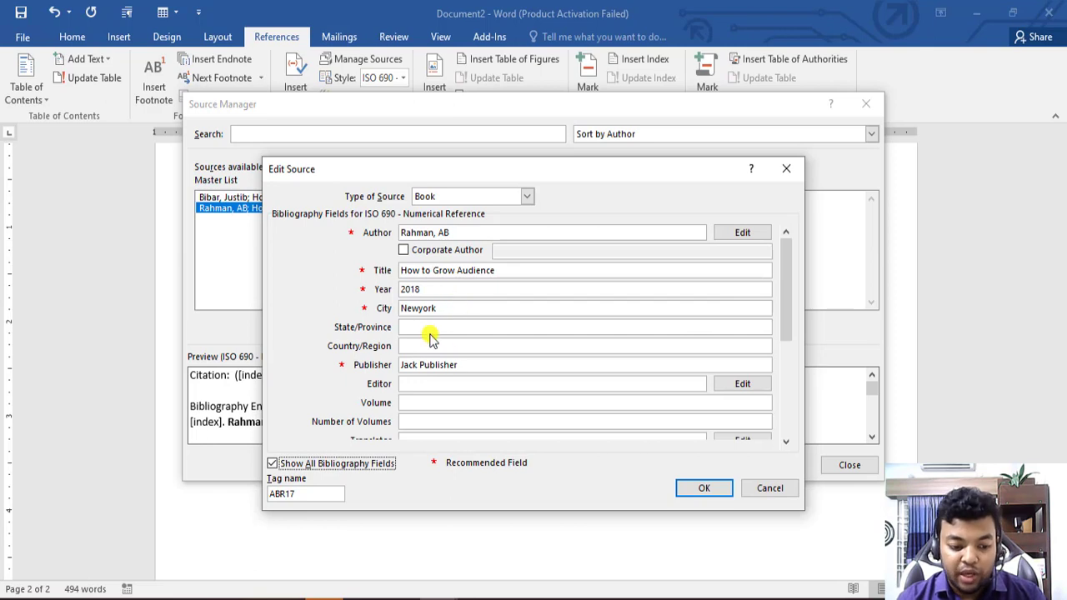
{"action": "mouse_move", "coordinate": [787, 258]}
{"action": "left_mouse_down"}
{"action": "mouse_move", "coordinate": [787, 285]}
{"action": "mouse_move", "coordinate": [753, 329]}
{"action": "mouse_move", "coordinate": [769, 369]}
{"action": "left_mouse_up"}
{"action": "left_click", "coordinate": [581, 350]}
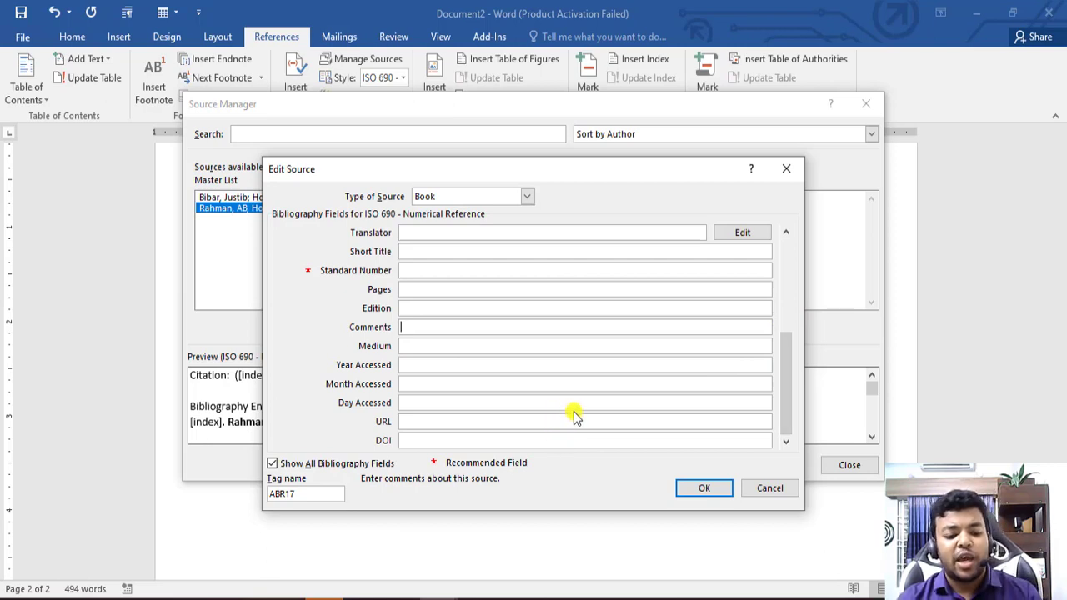
{"action": "left_click", "coordinate": [527, 197]}
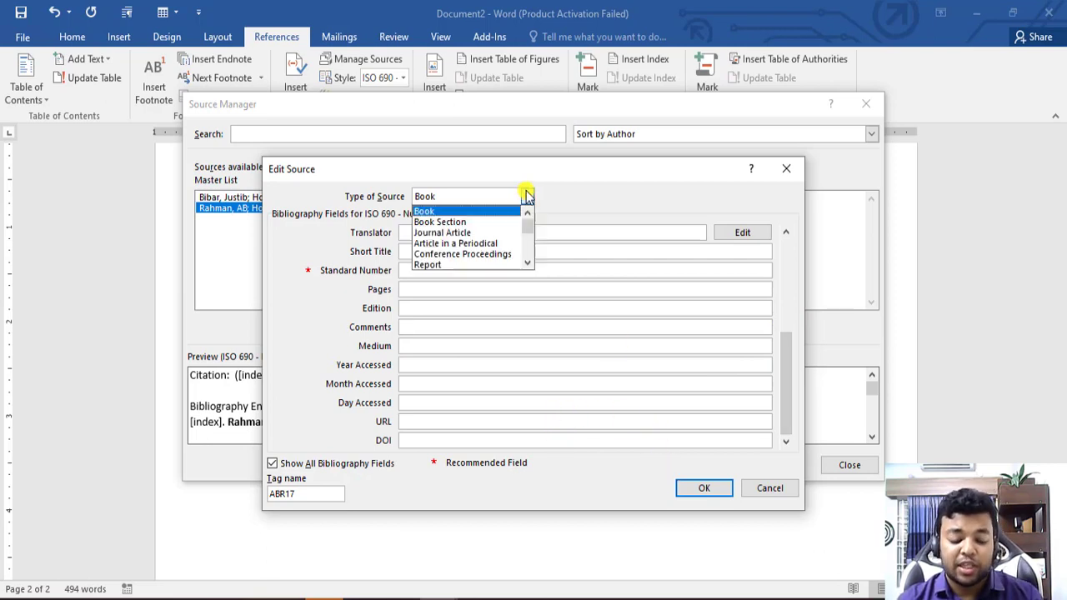
- Switch the source type to Journal Article and check its Journal Name, Volume and Issue fields
{"action": "left_click", "coordinate": [472, 233]}
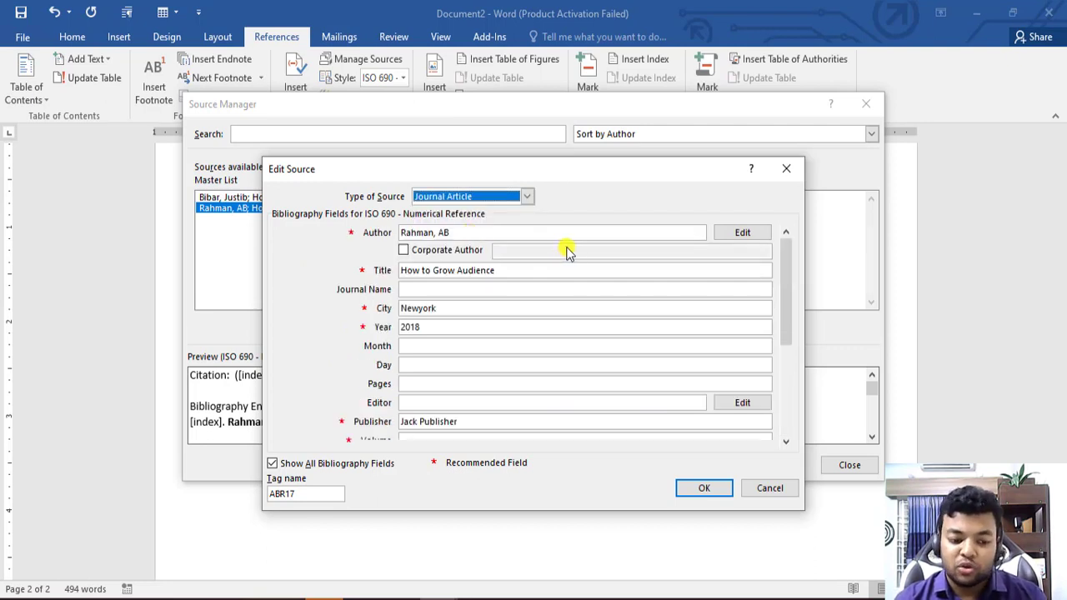
{"action": "left_click", "coordinate": [425, 288]}
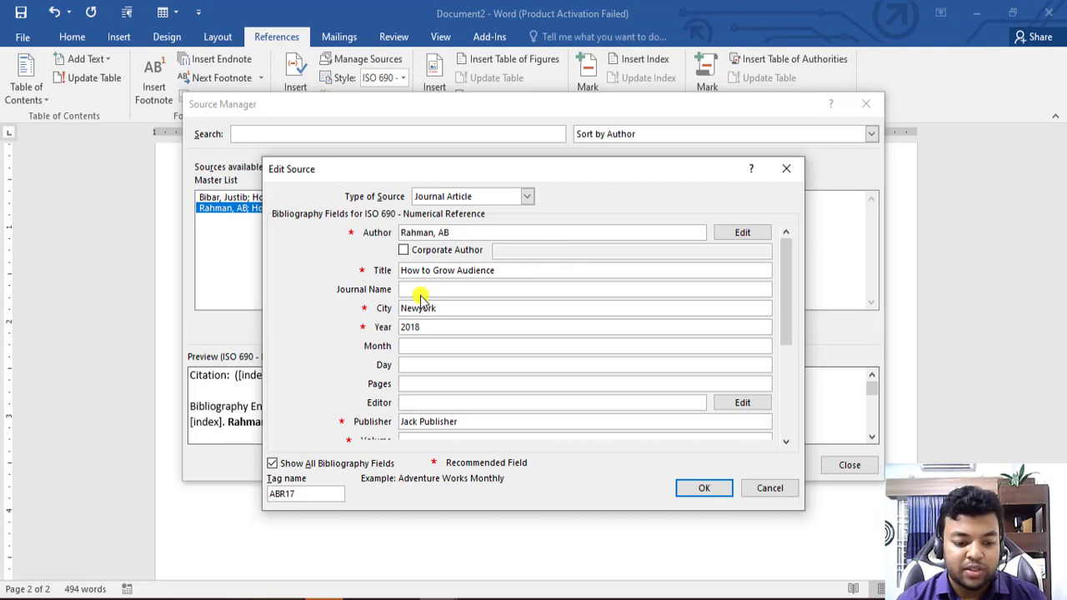
{"action": "left_click", "coordinate": [271, 463]}
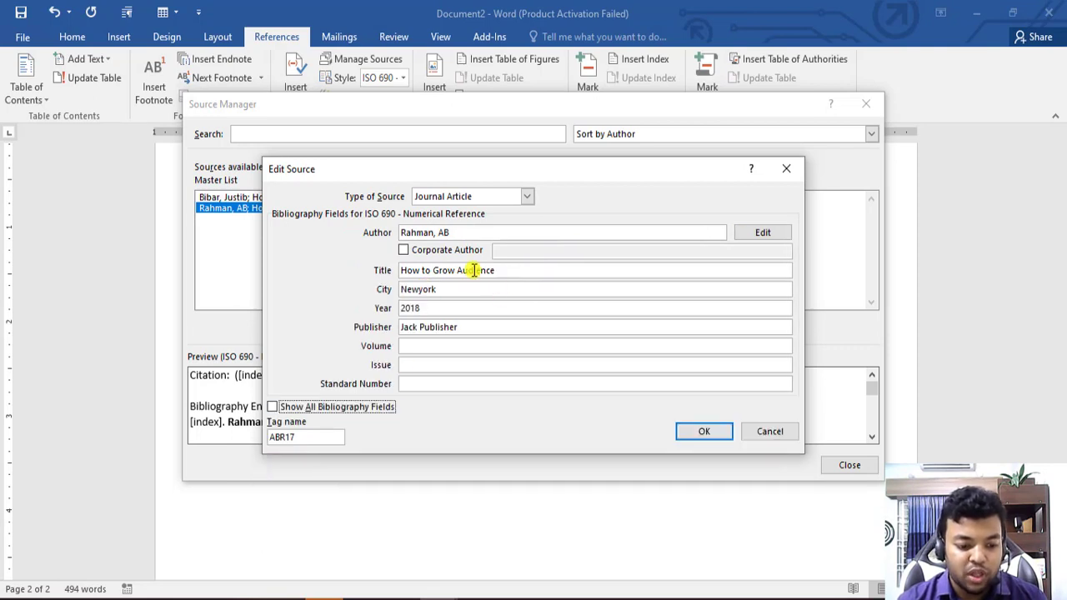
{"action": "left_click", "coordinate": [422, 349]}
{"action": "left_click", "coordinate": [419, 364]}
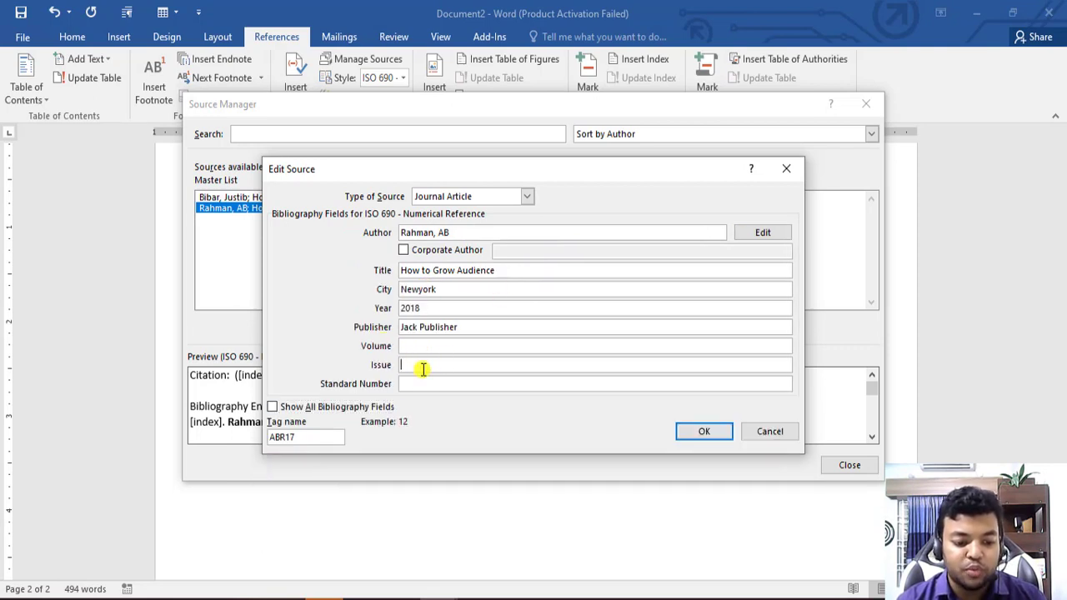
- Try Article in a Periodical, then settle on Report as the source type
{"action": "left_click", "coordinate": [526, 197]}
{"action": "left_click", "coordinate": [477, 244]}
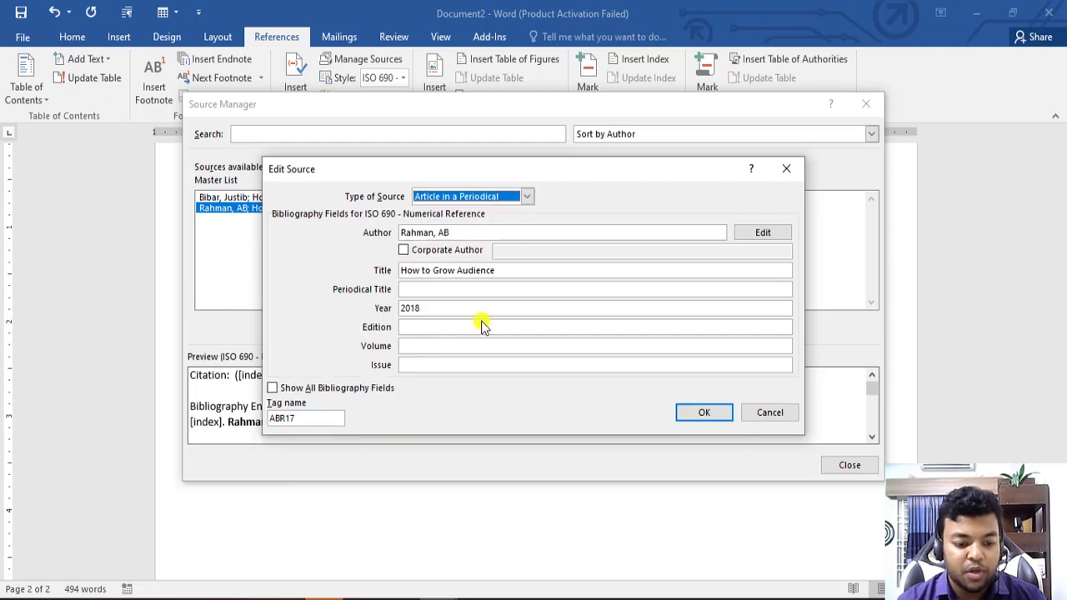
{"action": "left_click", "coordinate": [527, 197]}
{"action": "left_click", "coordinate": [458, 265]}
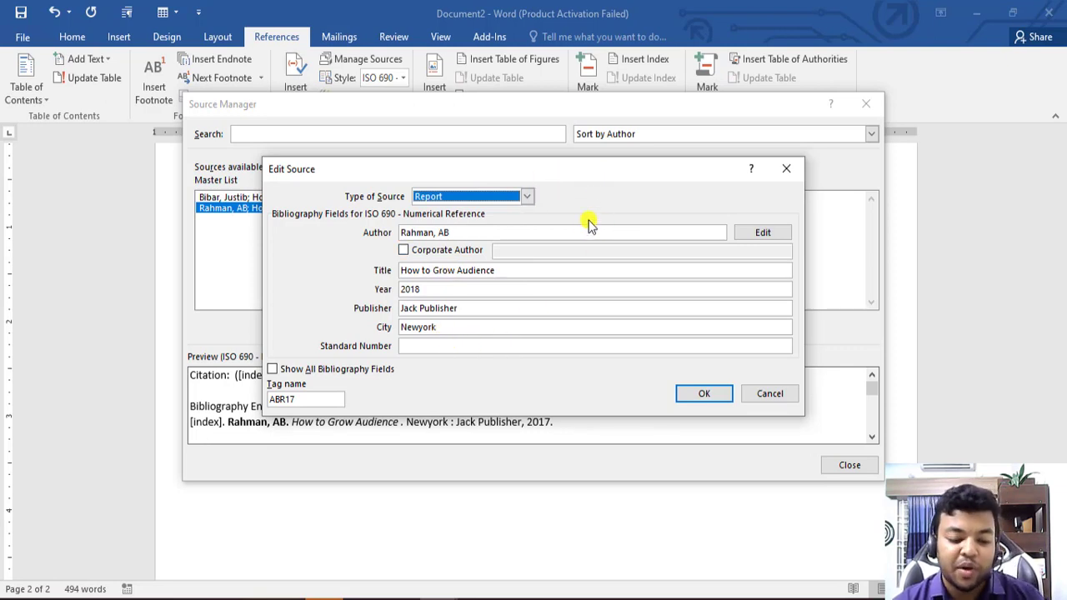
- Save the source, updating only the master list, then select How to Learn Music
{"action": "left_click", "coordinate": [705, 393]}
{"action": "left_click", "coordinate": [556, 354]}
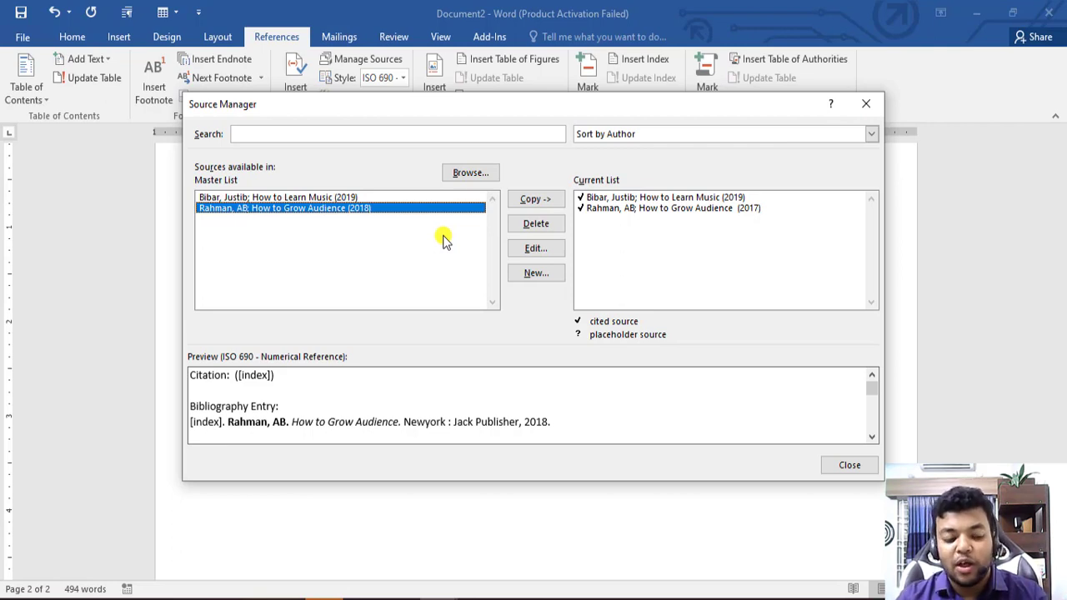
{"action": "left_click", "coordinate": [310, 197]}
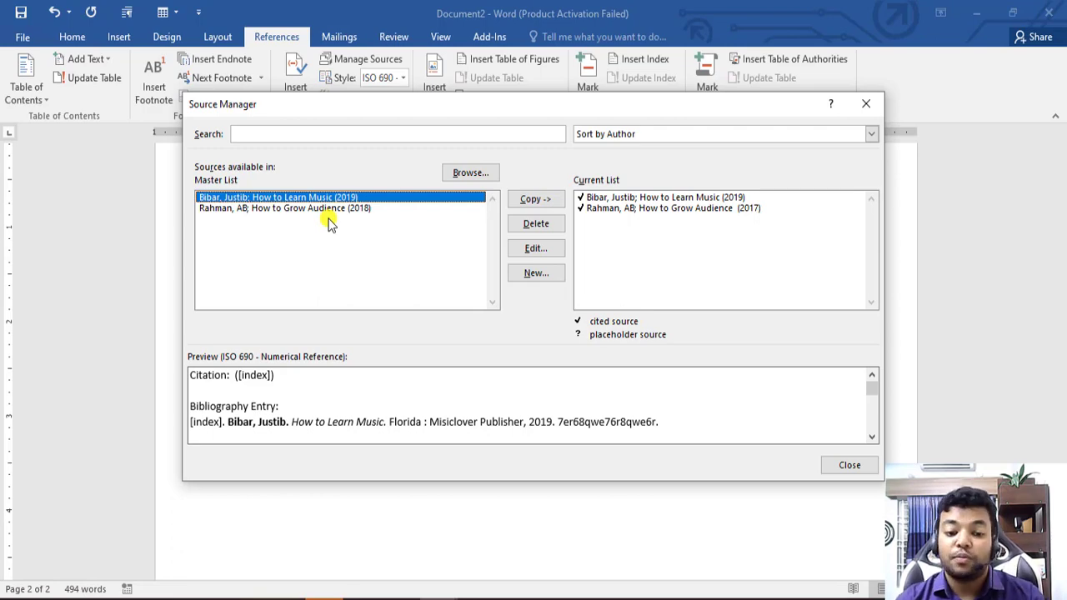
{"action": "left_click", "coordinate": [863, 104]}
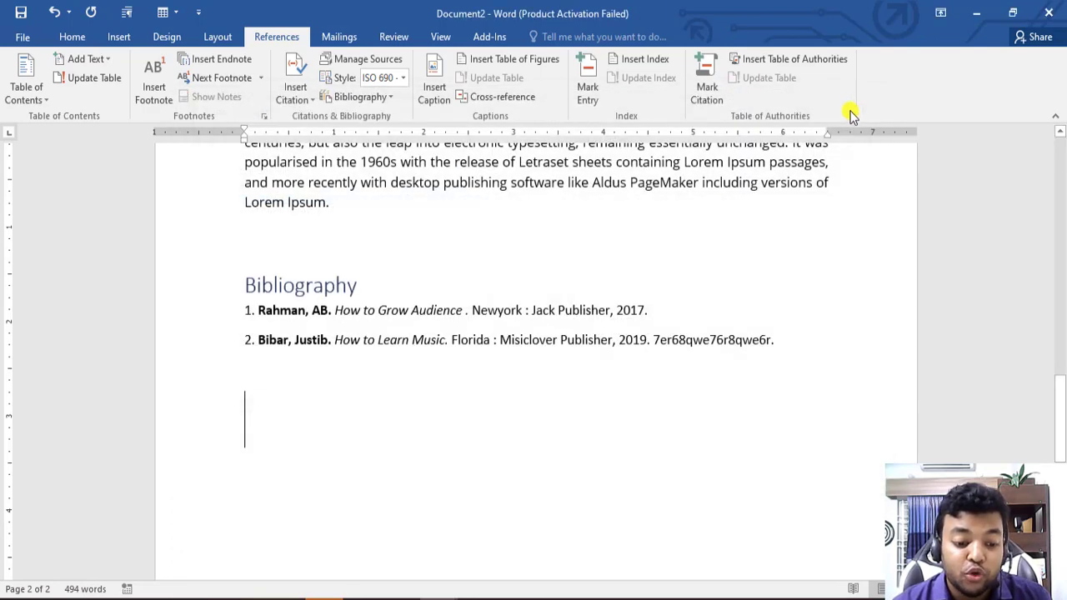